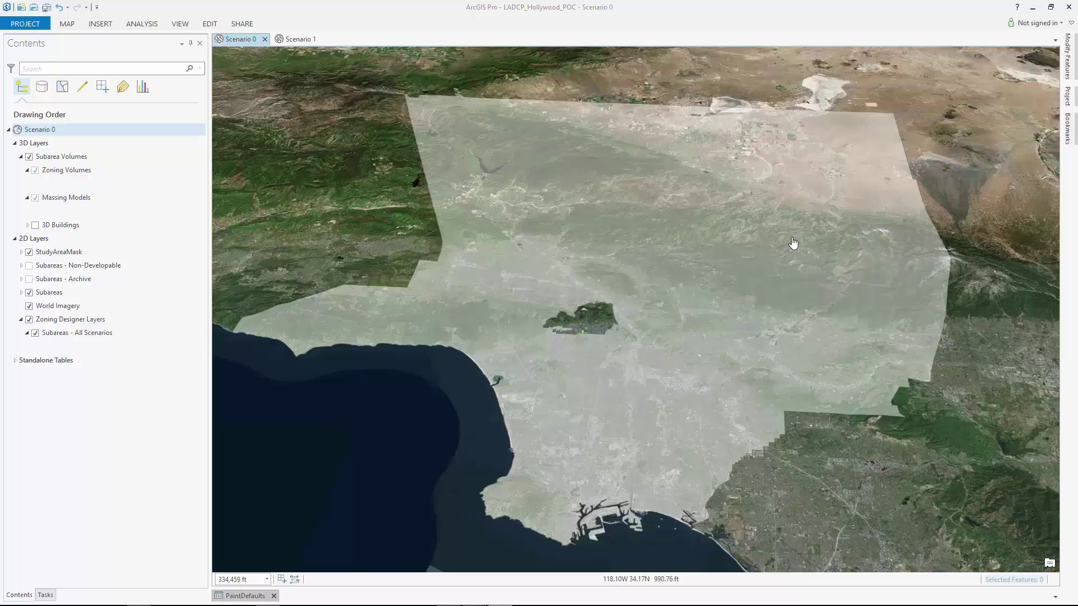
Step: Sign in to ArcGIS Online with the saved account login
click(1035, 23)
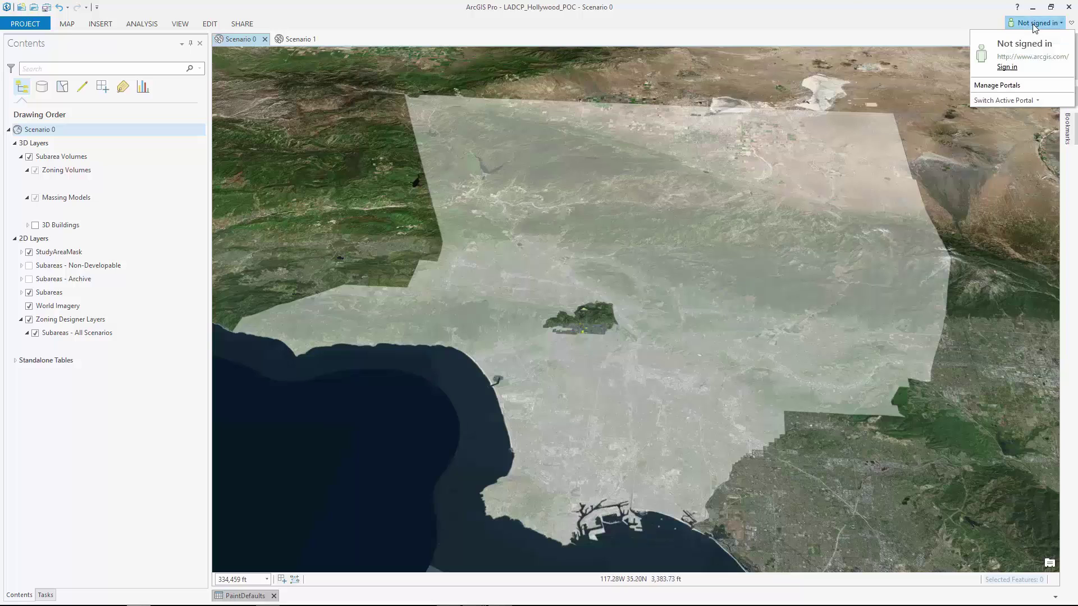
click(1007, 68)
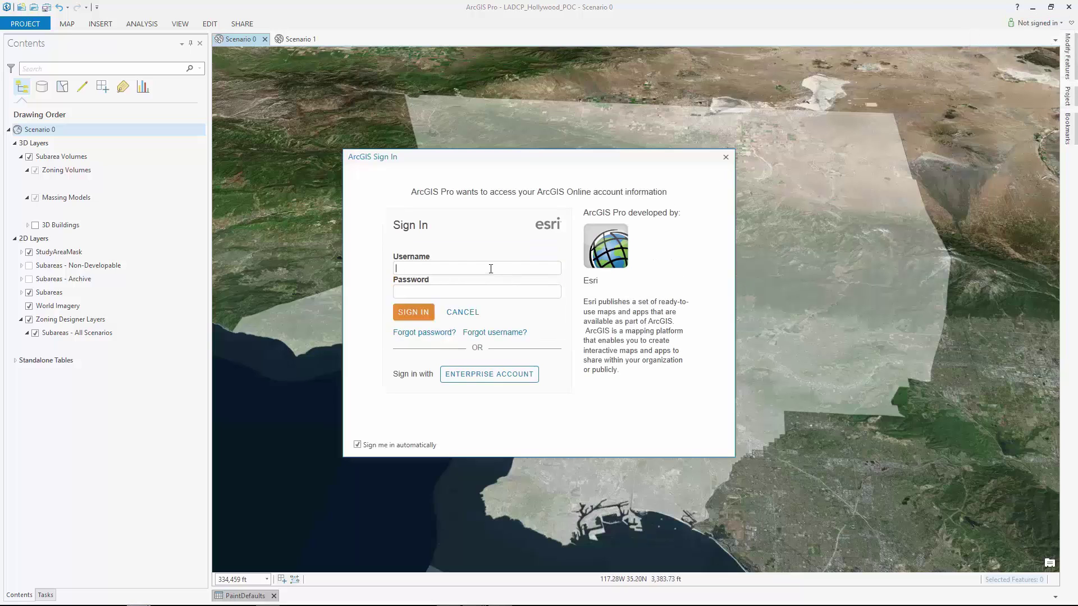
click(491, 269)
click(483, 276)
click(425, 316)
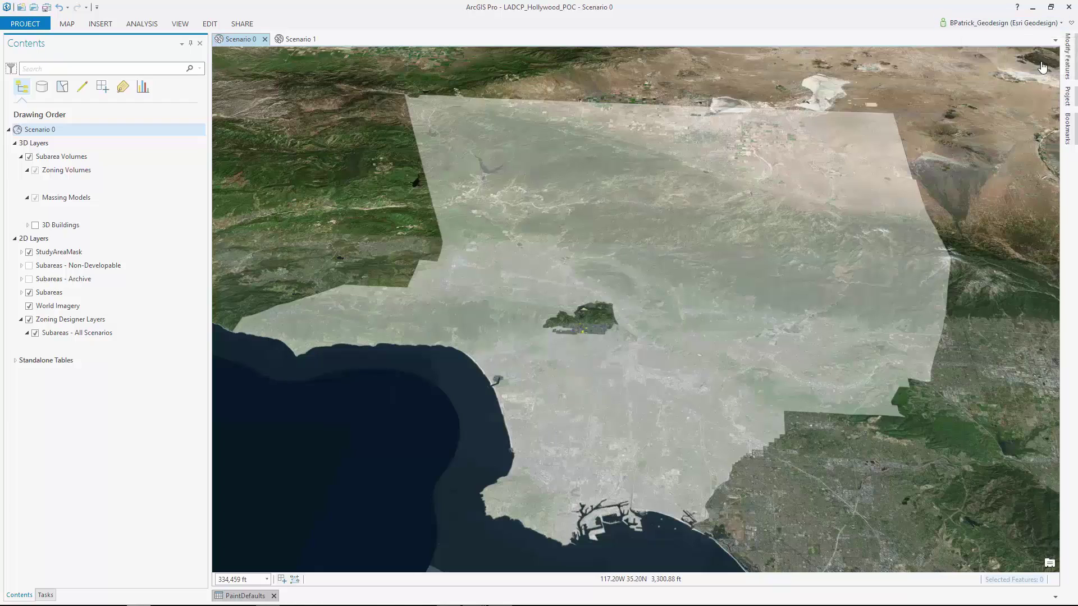
Step: Search the portal for LA_Buildings and add LA_Buildings_Part1 to the current scene
click(1065, 97)
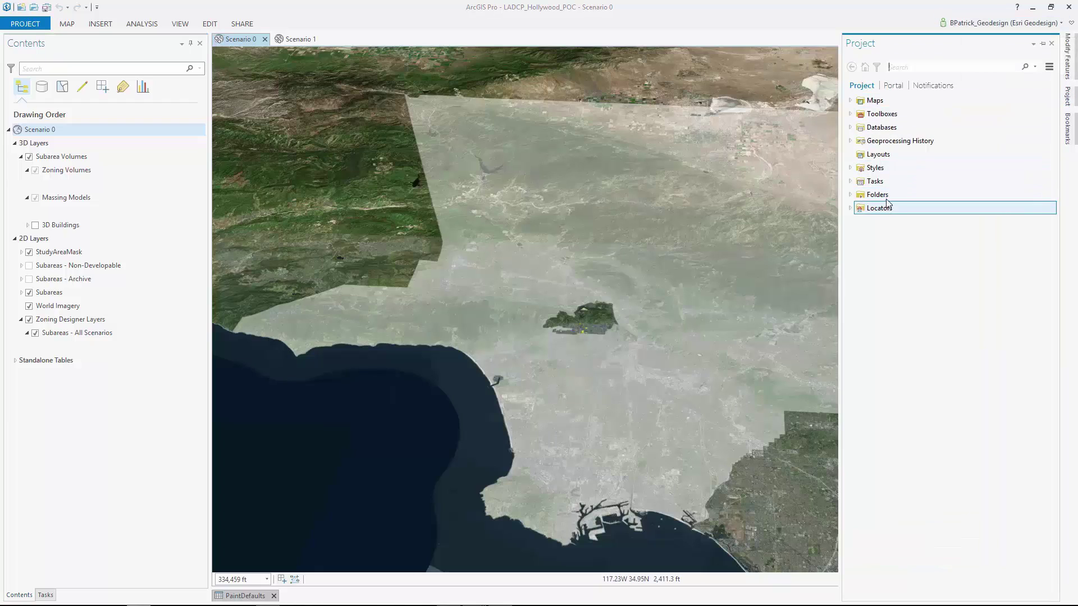
click(896, 88)
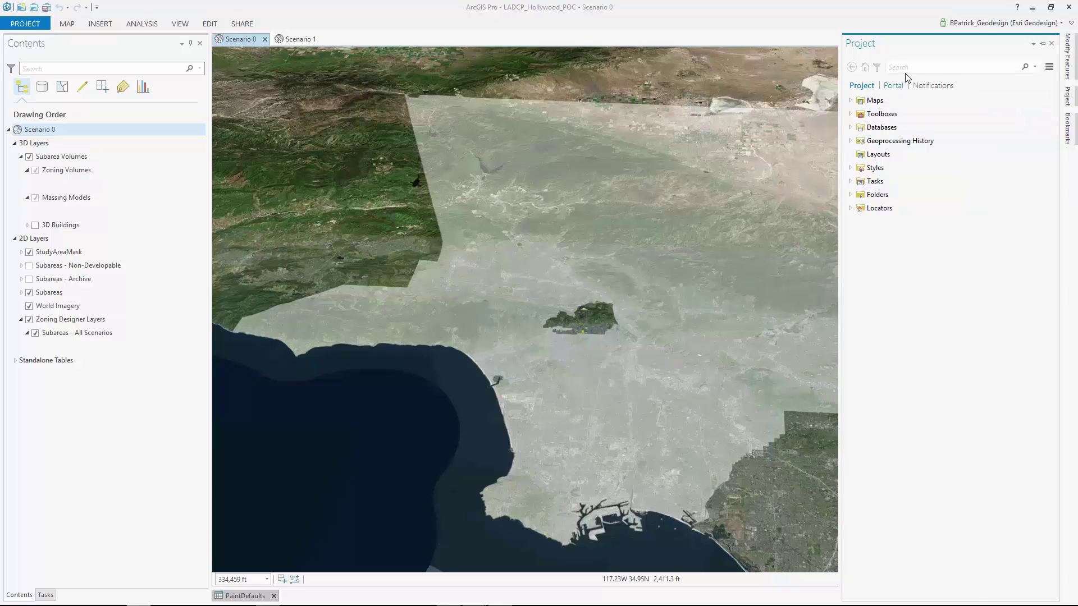
text(LA)
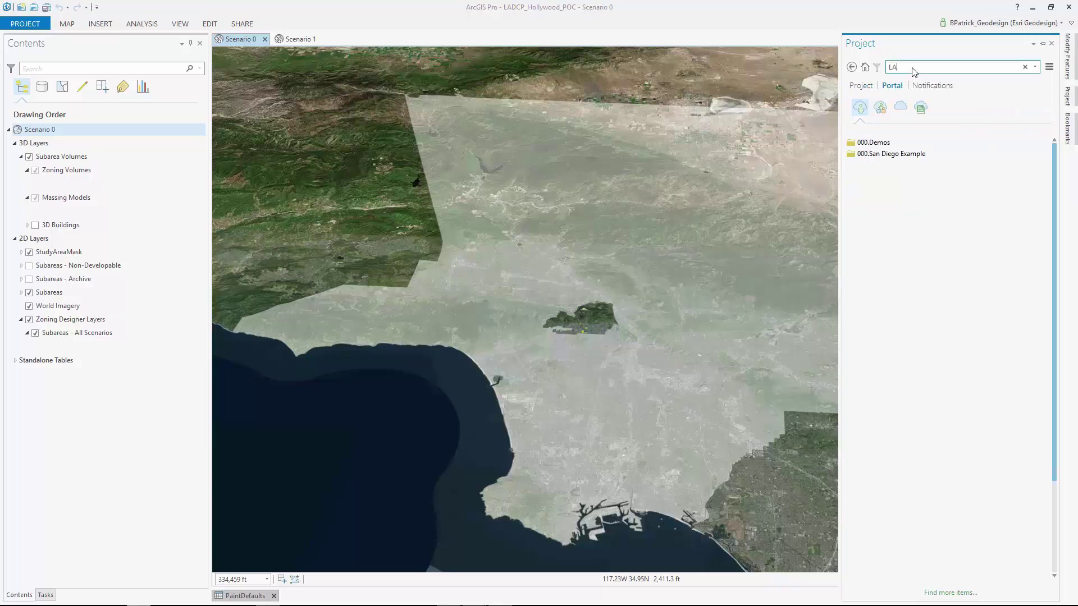
text(_Buildings)
key(Return)
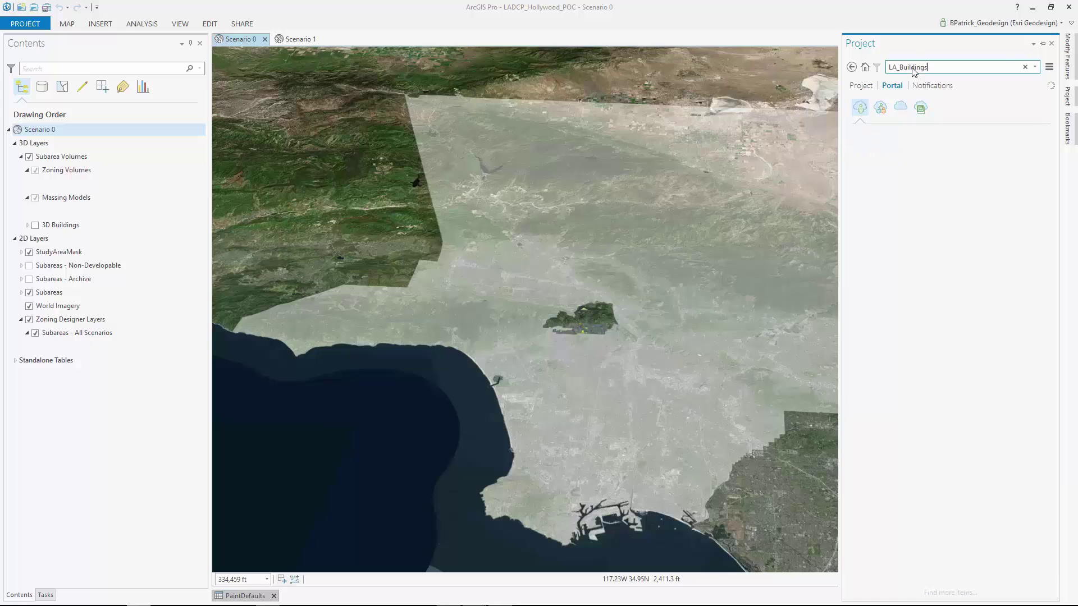
click(896, 155)
right_click(896, 155)
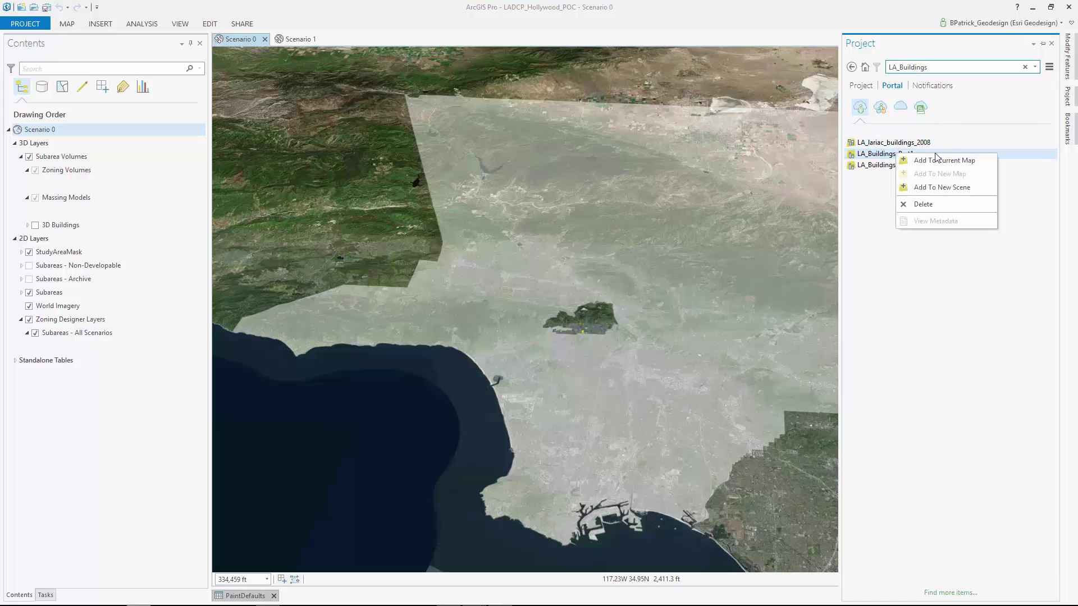
click(942, 160)
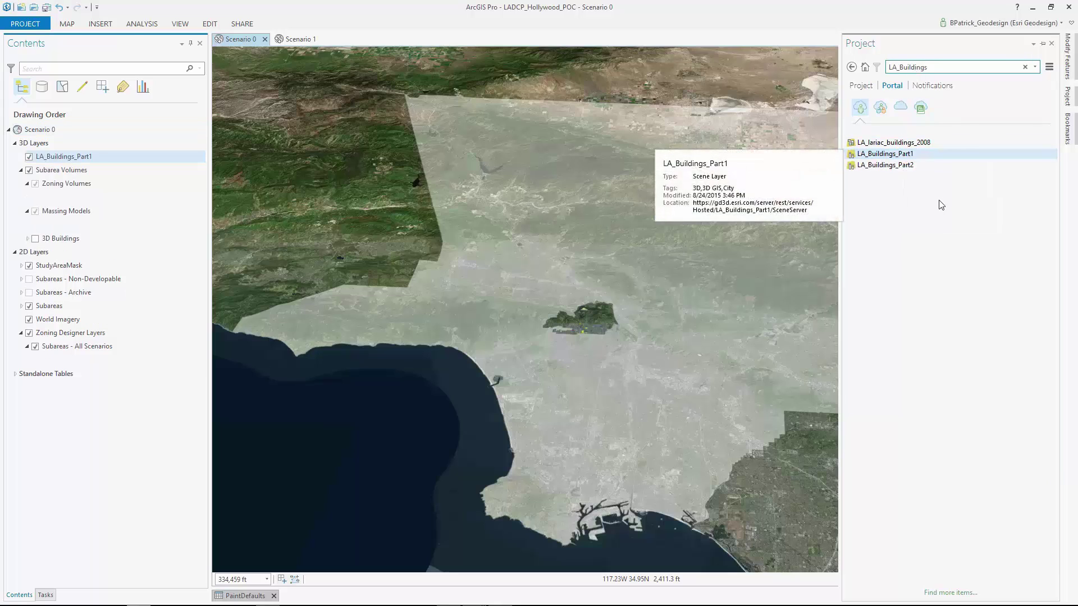
click(103, 157)
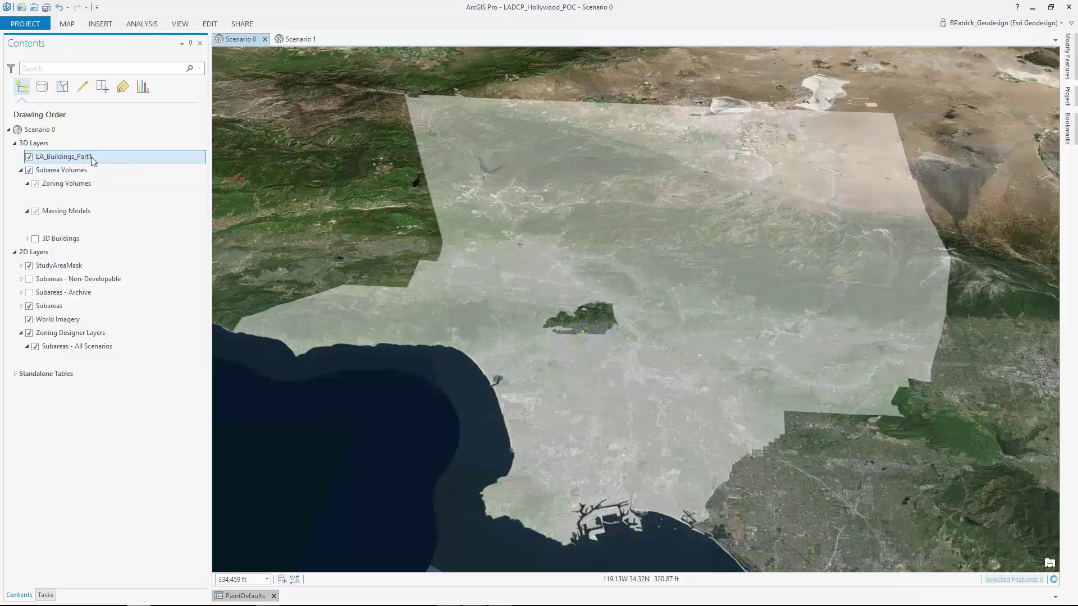
Step: Zoom and tilt from the Los Angeles region down to the Hollywood zoning volumes by the freeway
scroll(609, 365, up, 5)
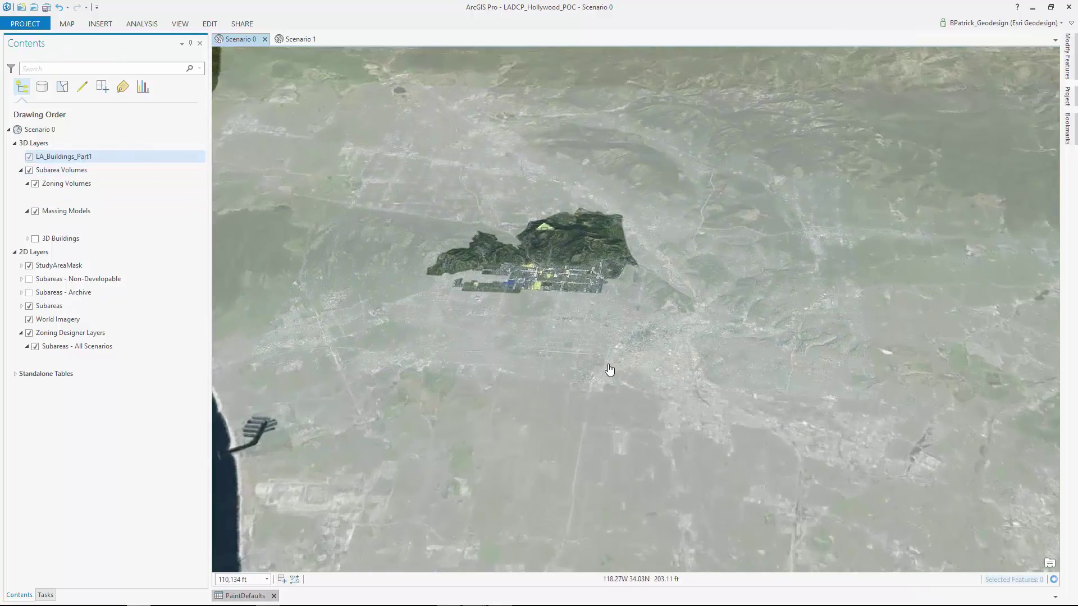
scroll(608, 376, up, 5)
middle_drag(604, 377, 600, 370)
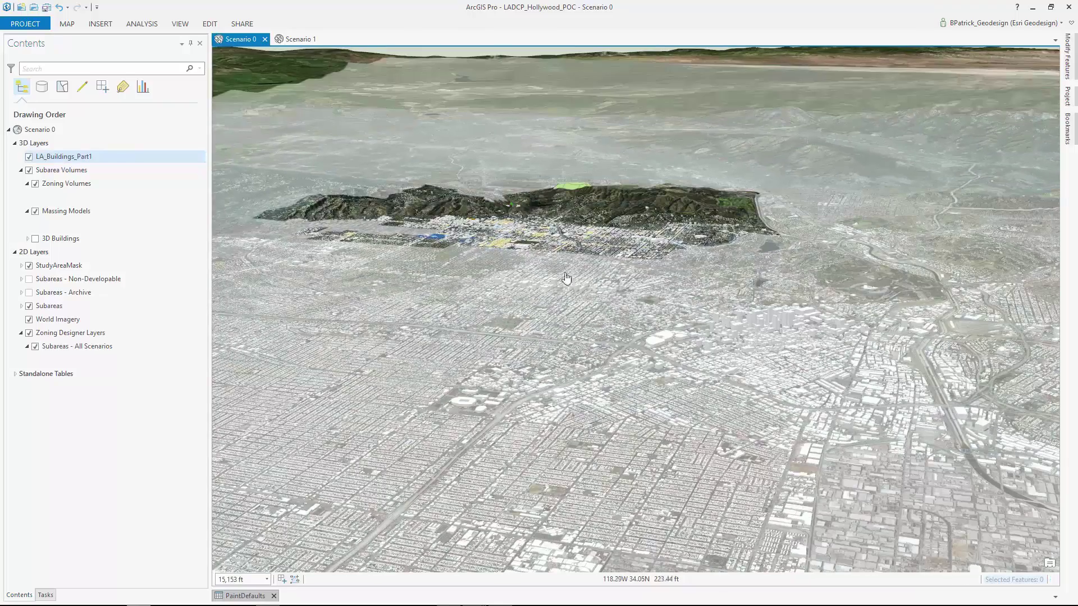
scroll(573, 232, up, 5)
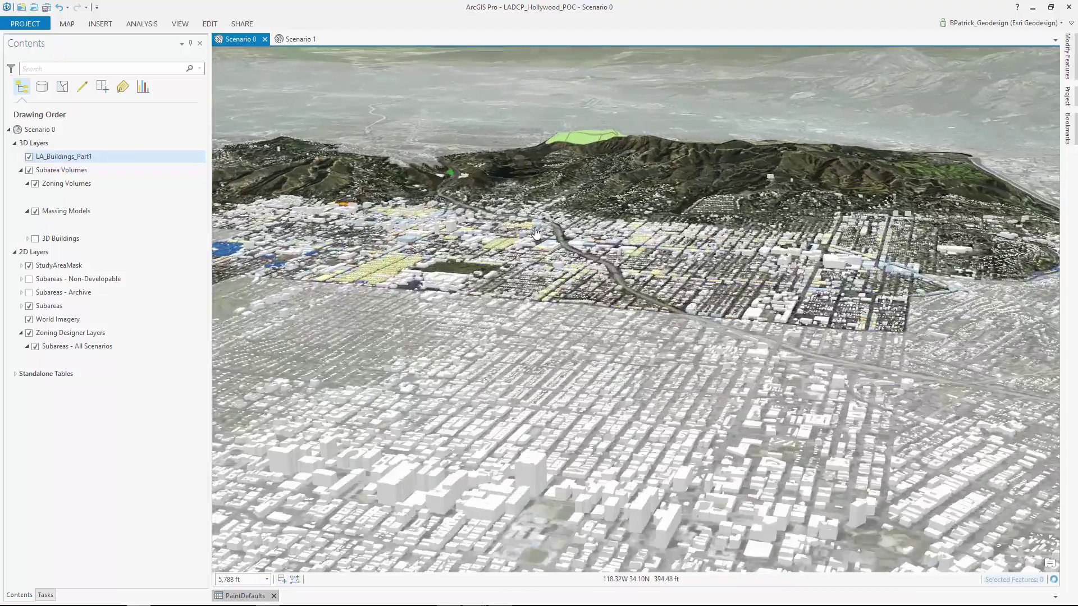
scroll(561, 231, up, 2)
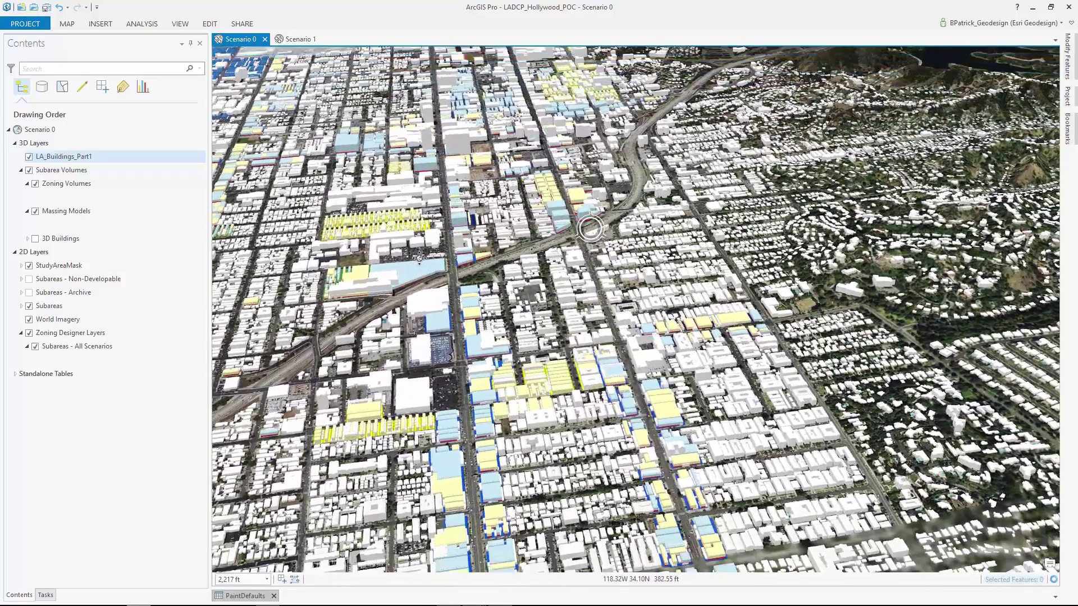
middle_drag(418, 258, 423, 245)
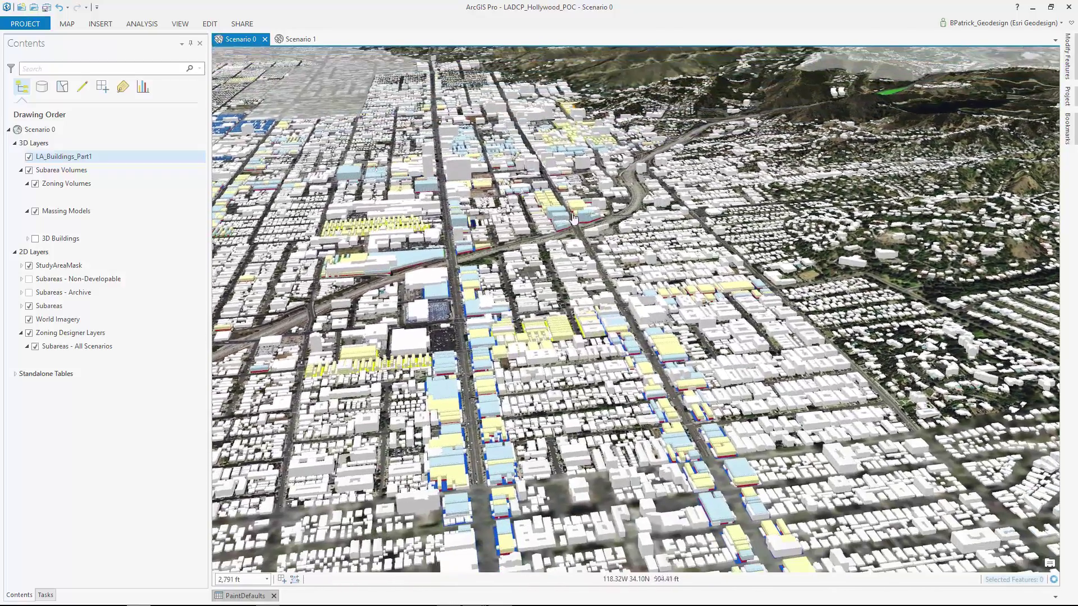
scroll(573, 217, up, 3)
scroll(573, 213, up, 4)
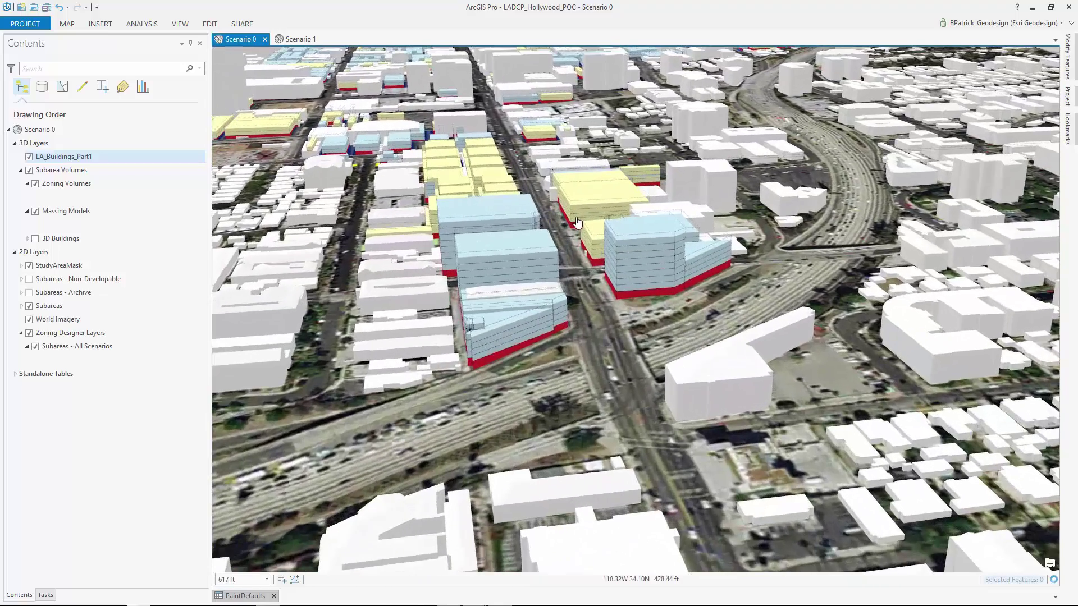
scroll(581, 225, up, 2)
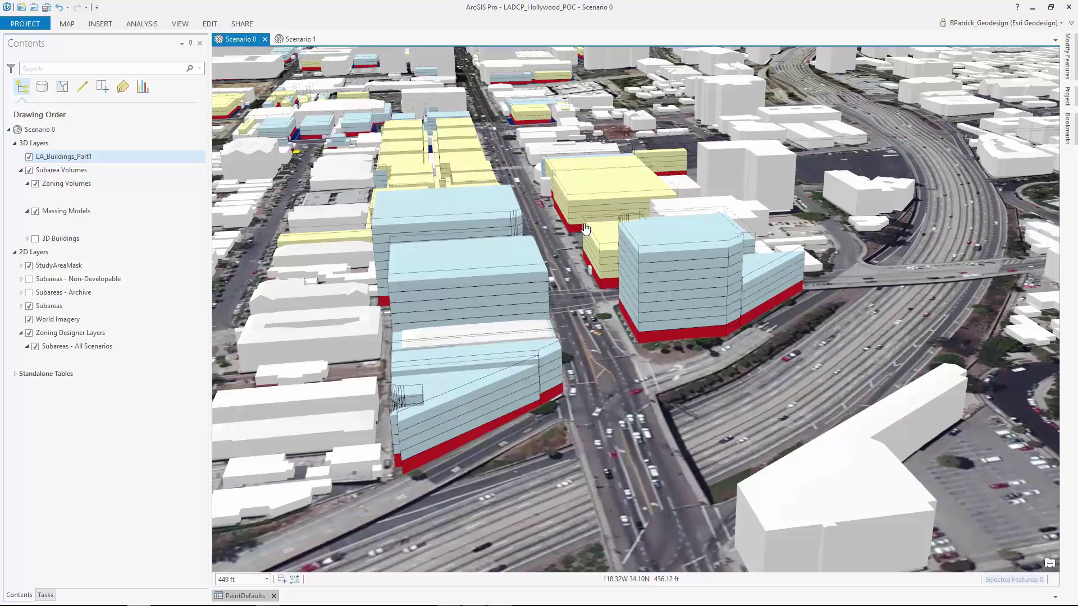
Step: Show the Zoning Designer task list from the View tab
click(186, 26)
click(189, 48)
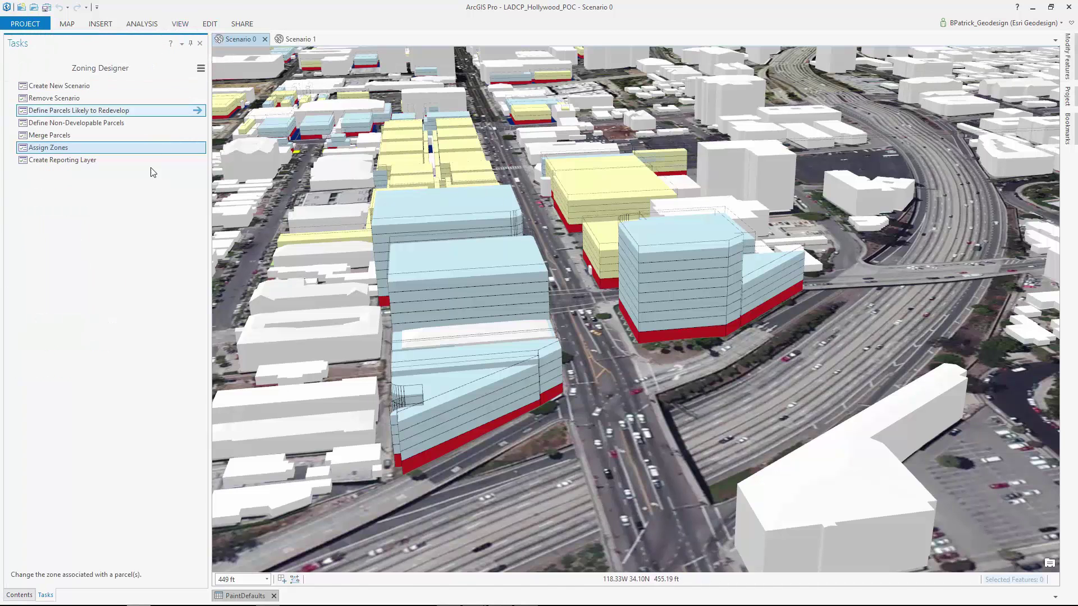
click(103, 87)
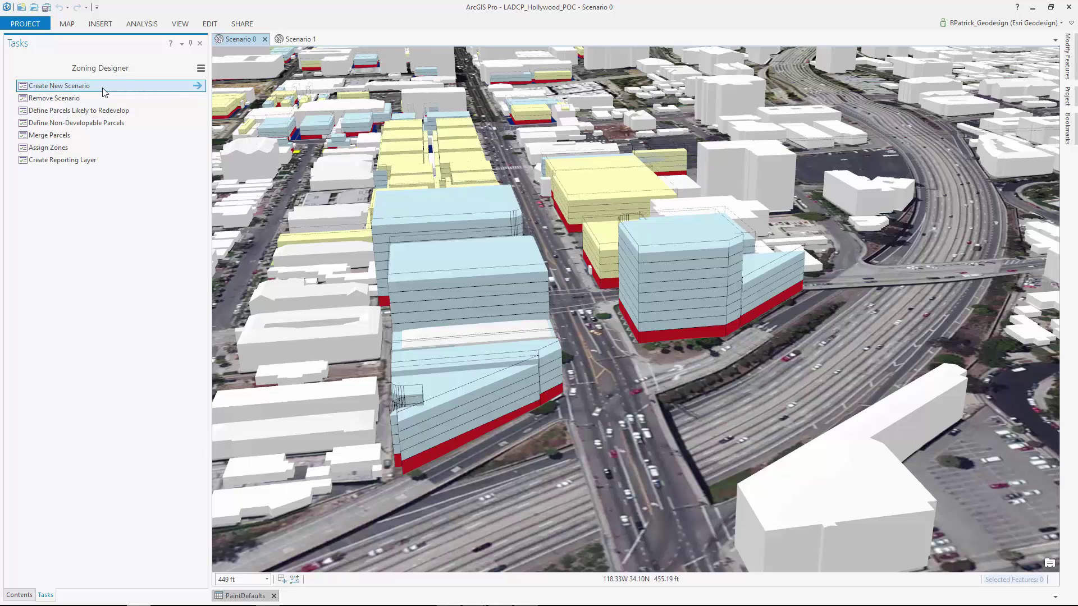
Step: Dock Scenario 1 beside Scenario 0, tilt the linked views, and select Assign Zones
click(295, 39)
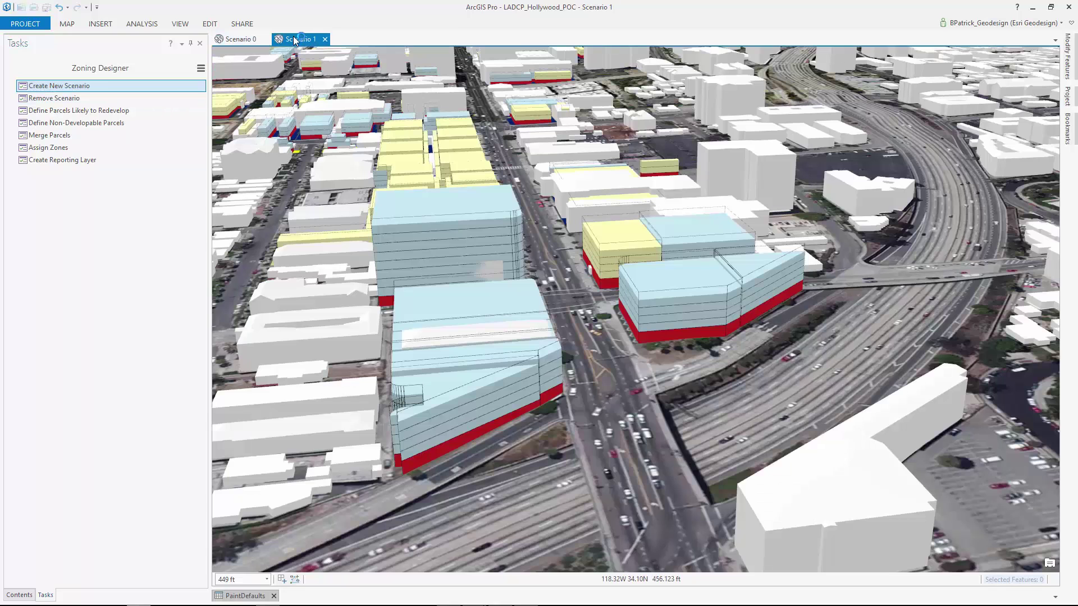
drag(294, 40, 664, 312)
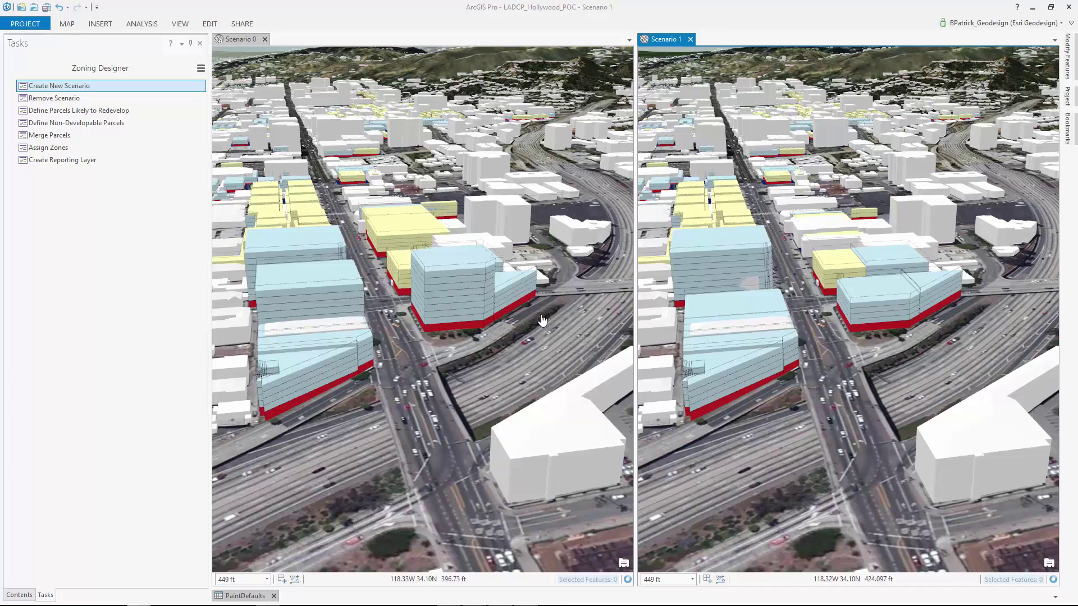
click(250, 43)
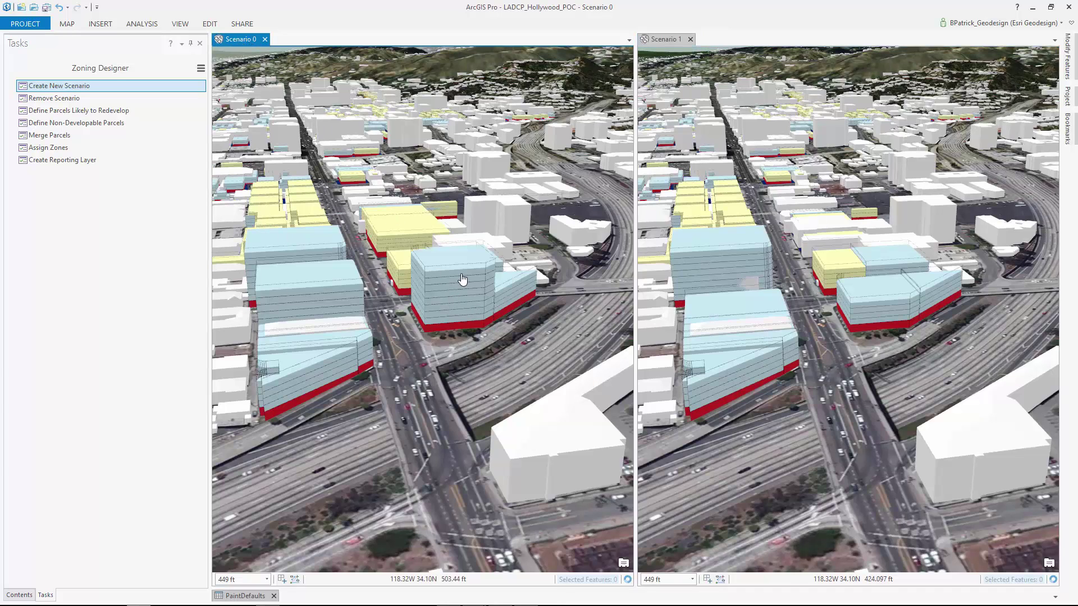
scroll(482, 285, up, 2)
middle_drag(470, 303, 499, 276)
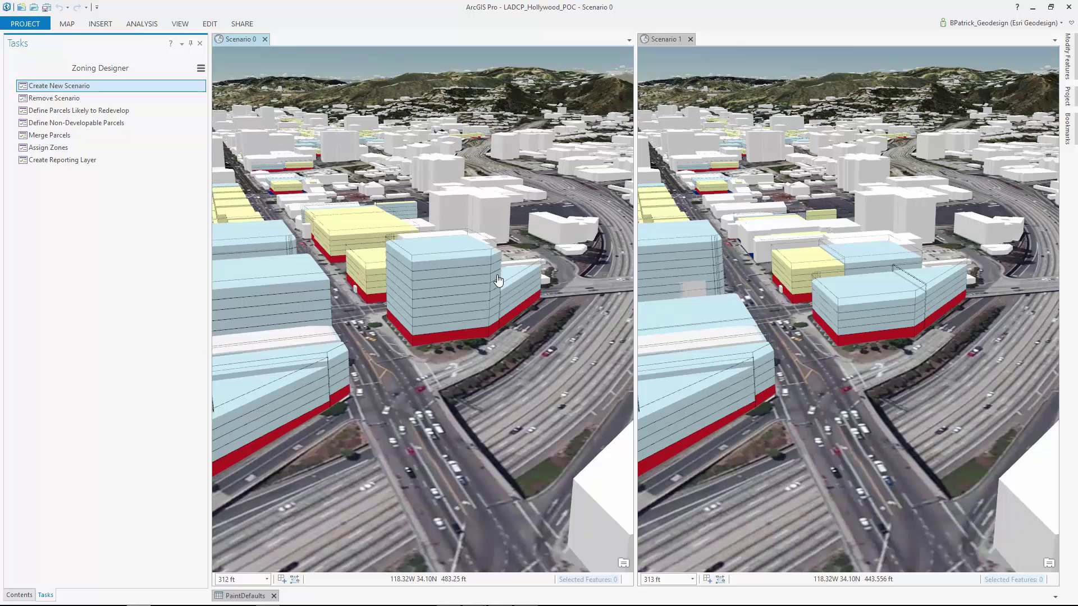
click(175, 148)
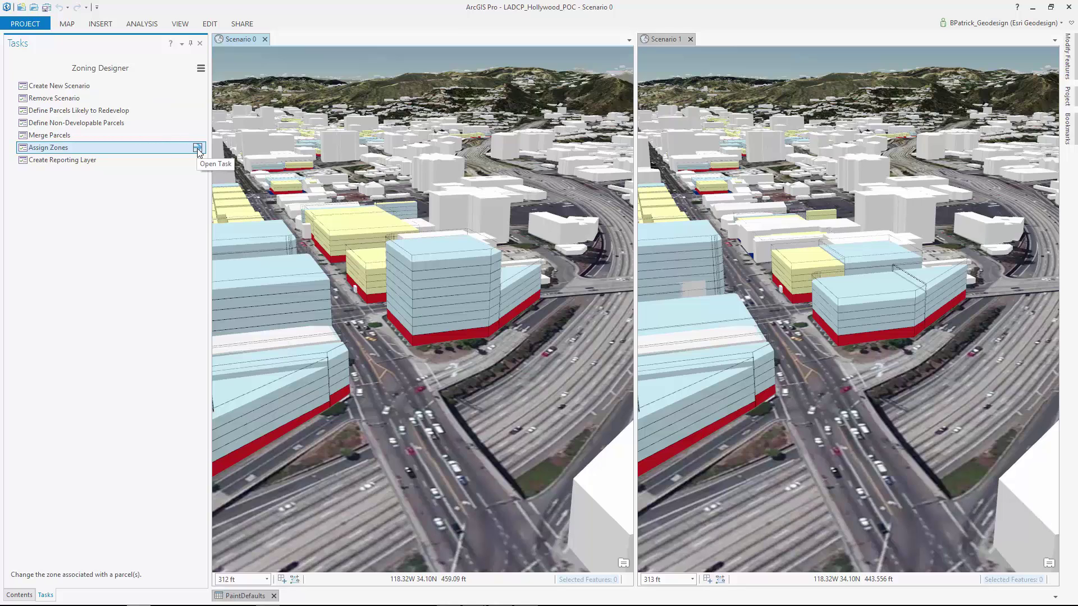
Step: Start Assign Zones, select the corner parcels by the freeway, and initially pick C4-120
click(198, 148)
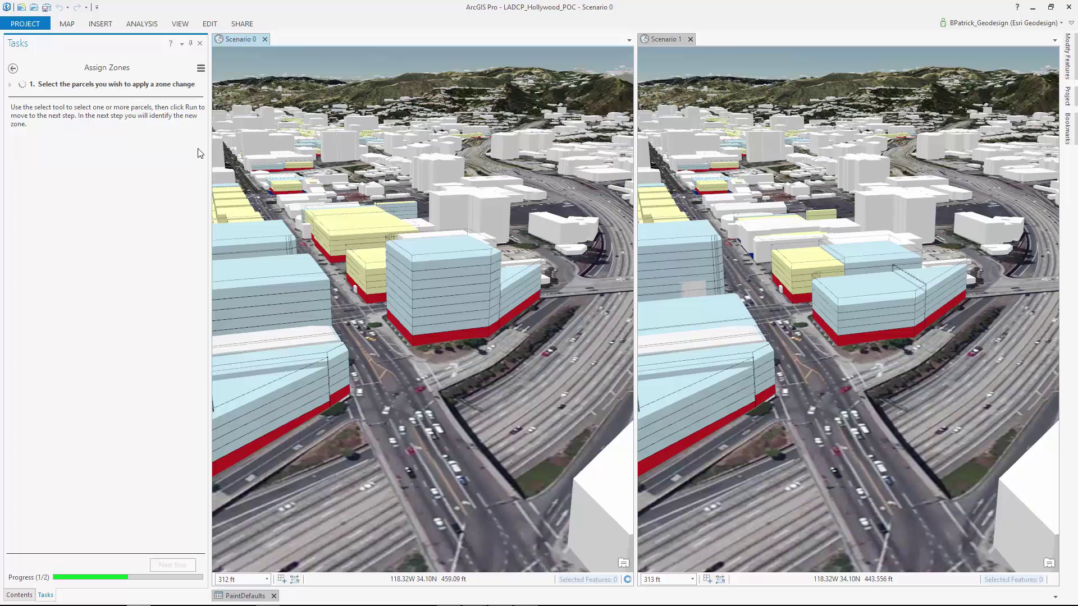
click(407, 352)
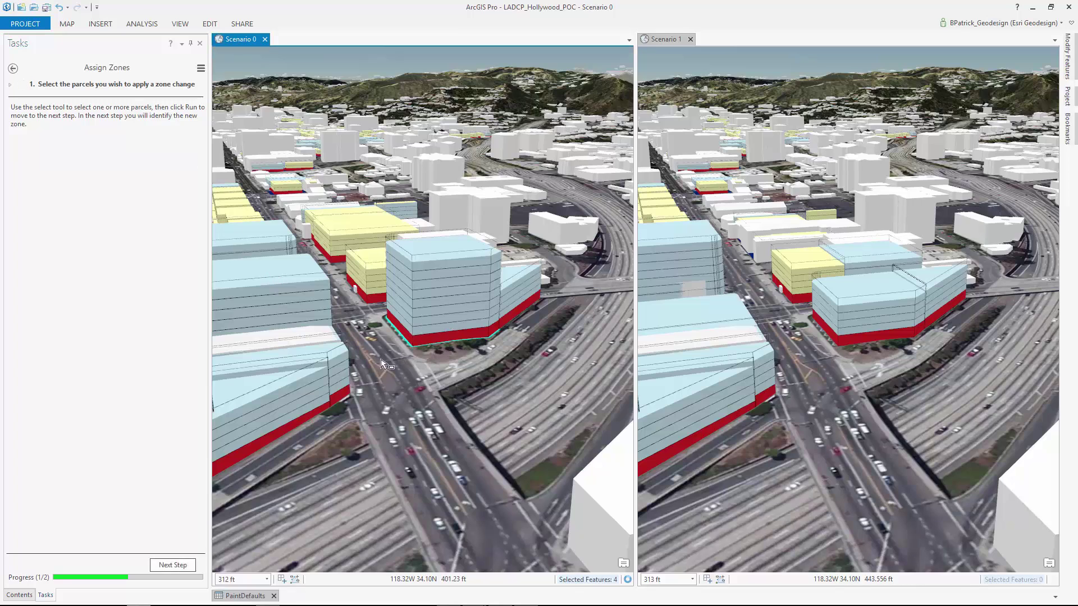
click(174, 566)
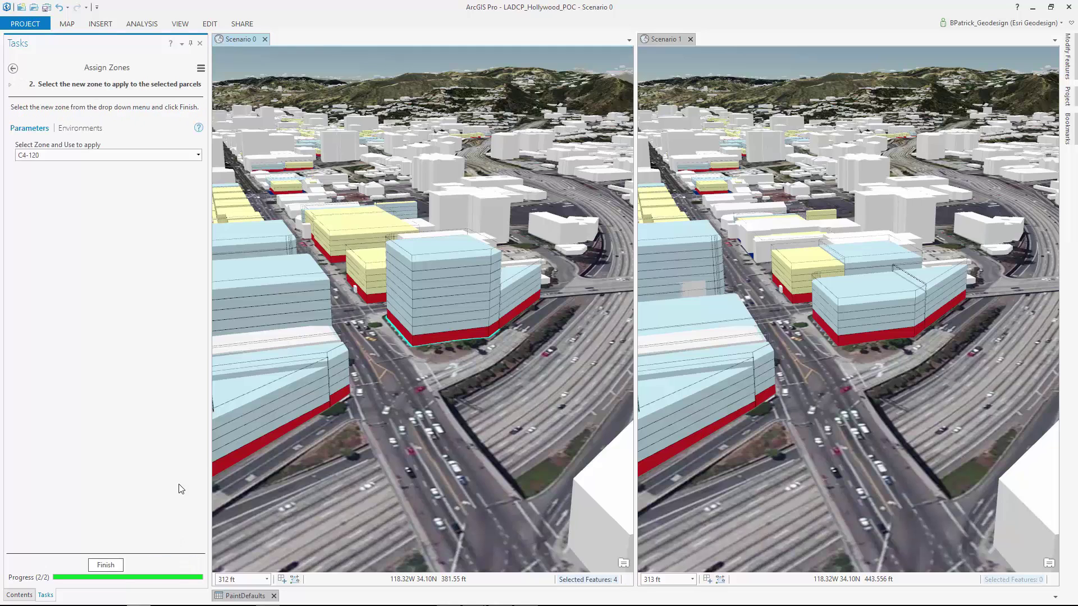
click(198, 155)
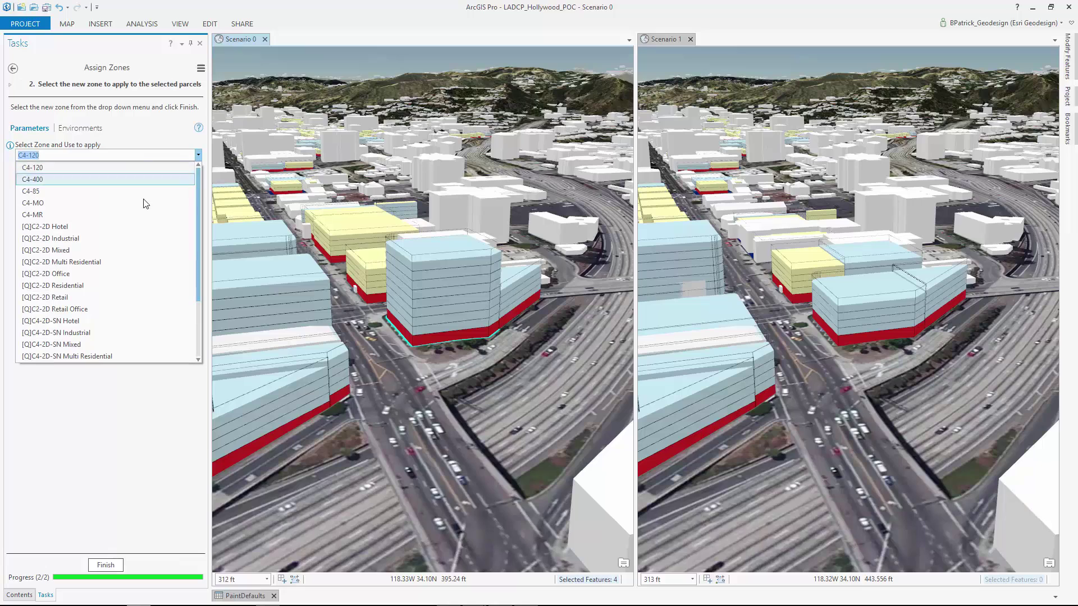
click(168, 469)
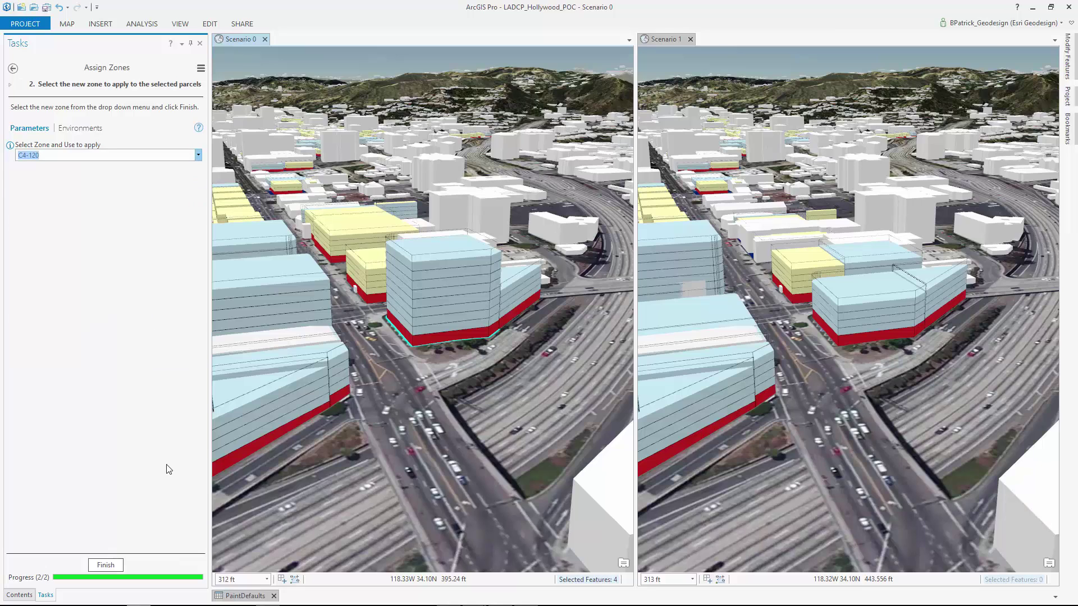
Step: Close the PaintDefaults table and apply the C4-400 zone to the parcels instead
drag(349, 587, 354, 431)
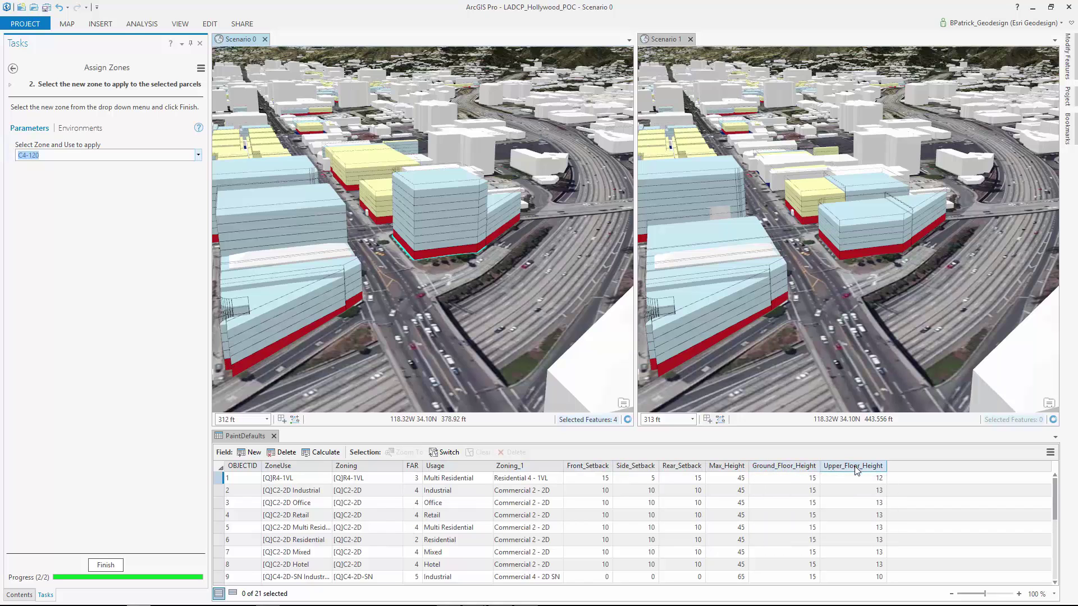
click(273, 436)
click(198, 155)
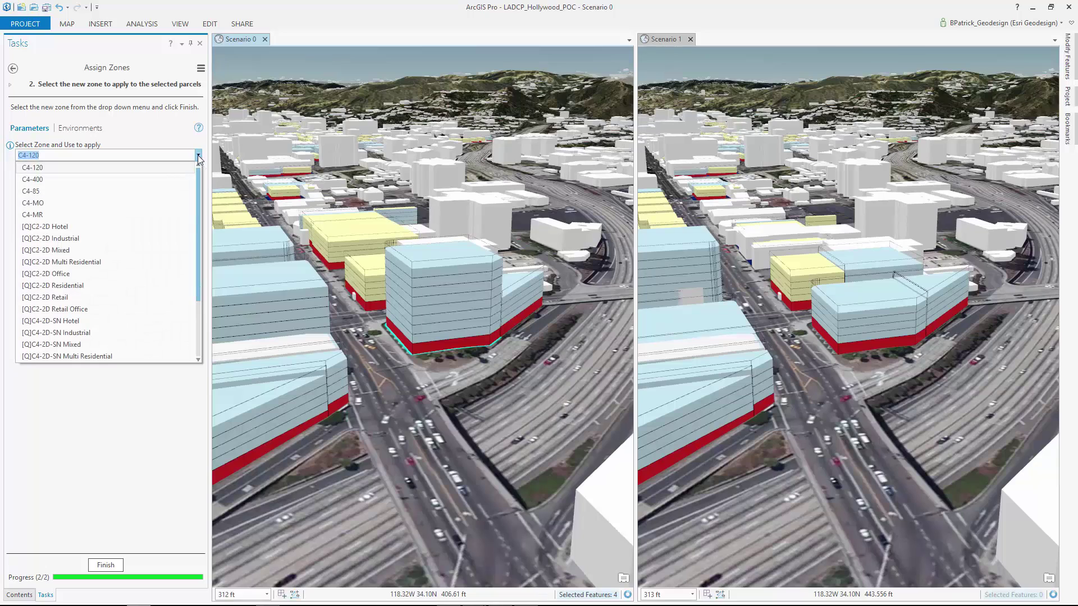
click(168, 183)
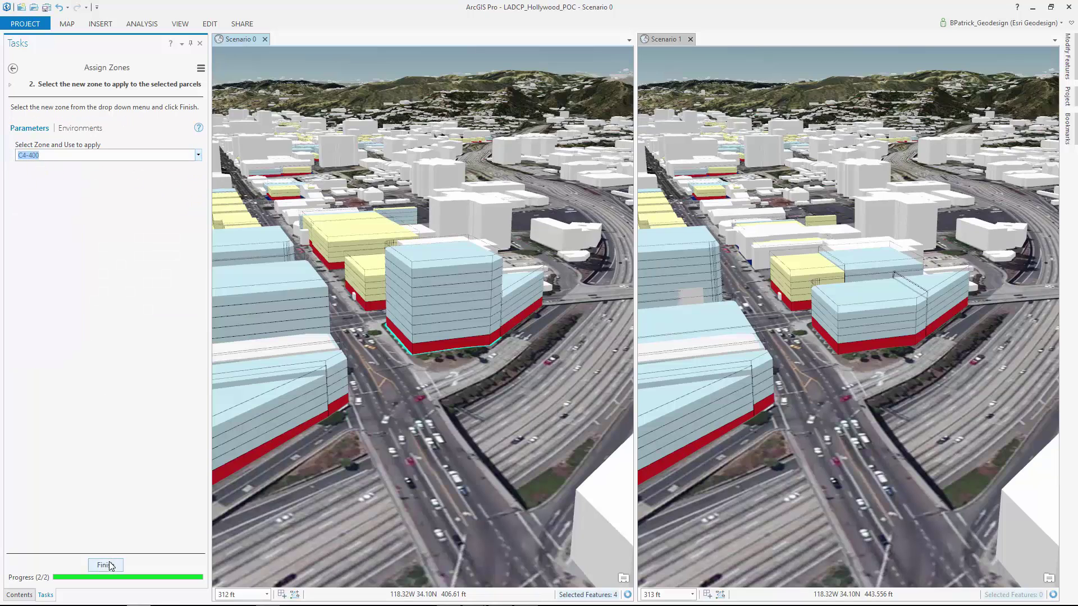
click(105, 565)
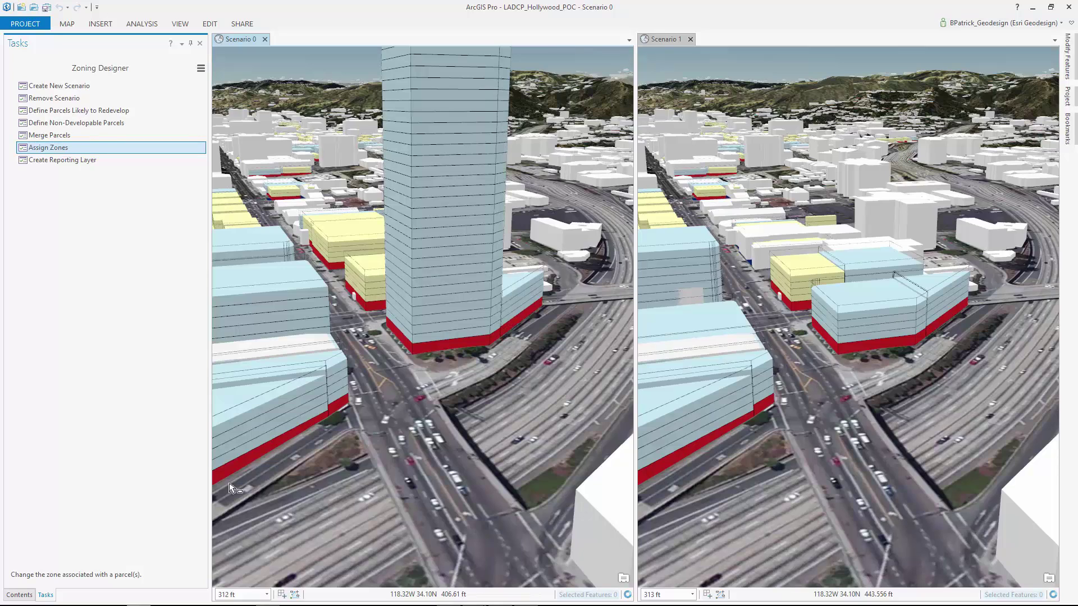
Step: Pull back, pan and tilt Scenario 0 to a street-level view of the C4-400 tower
scroll(466, 388, down, 4)
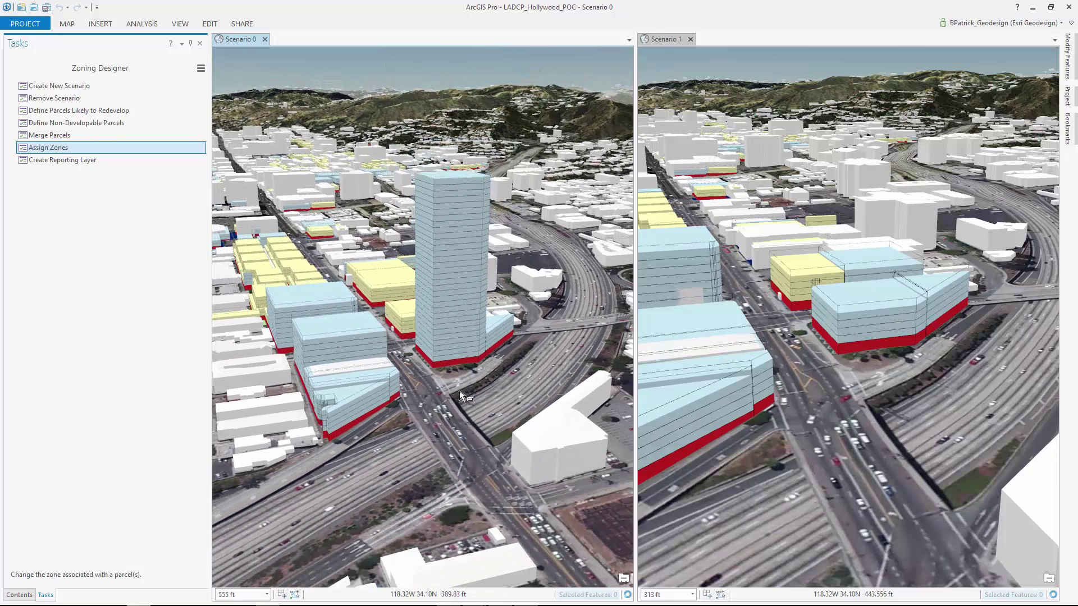
drag(495, 355, 471, 402)
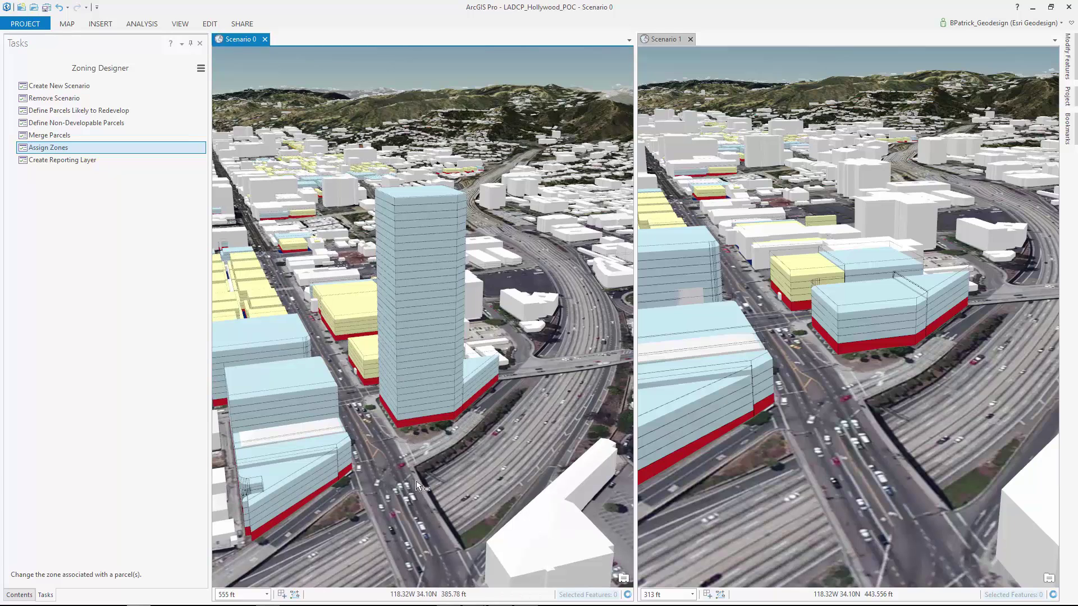
middle_drag(435, 516, 403, 458)
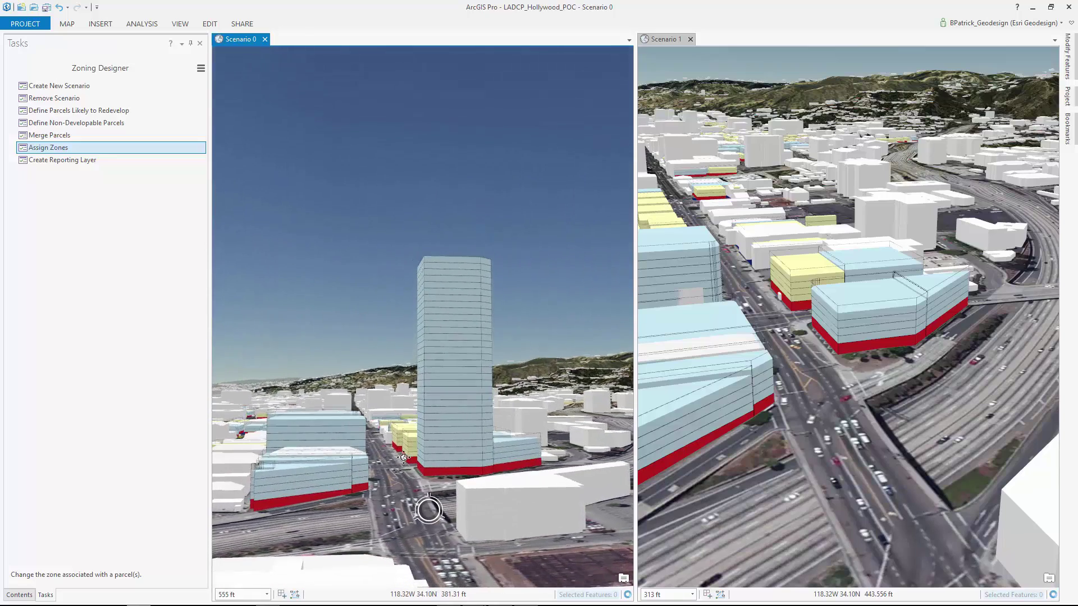
scroll(402, 536, up, 3)
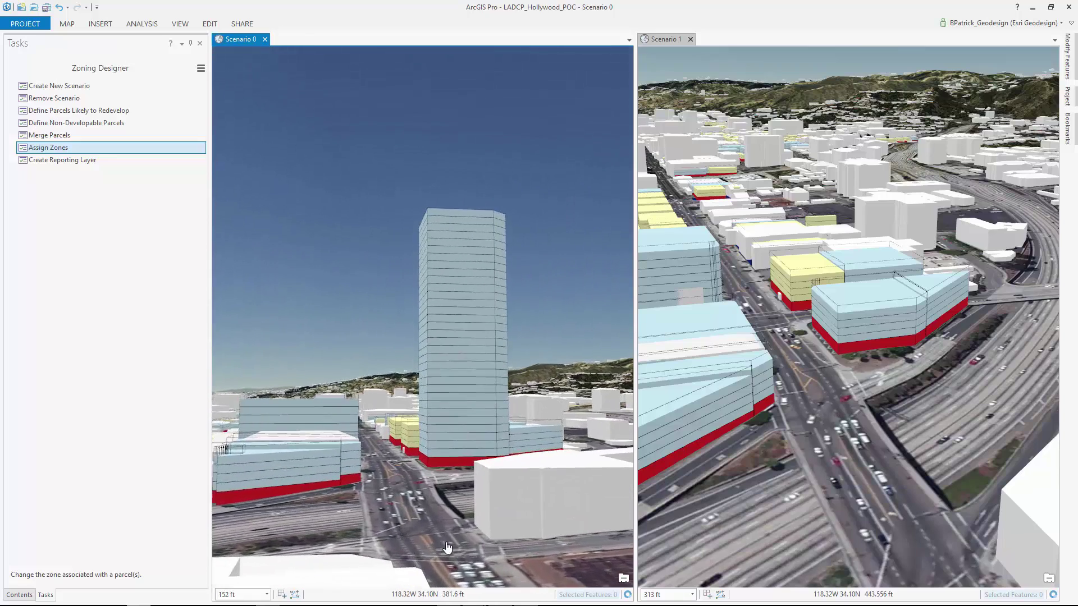
scroll(448, 548, up, 3)
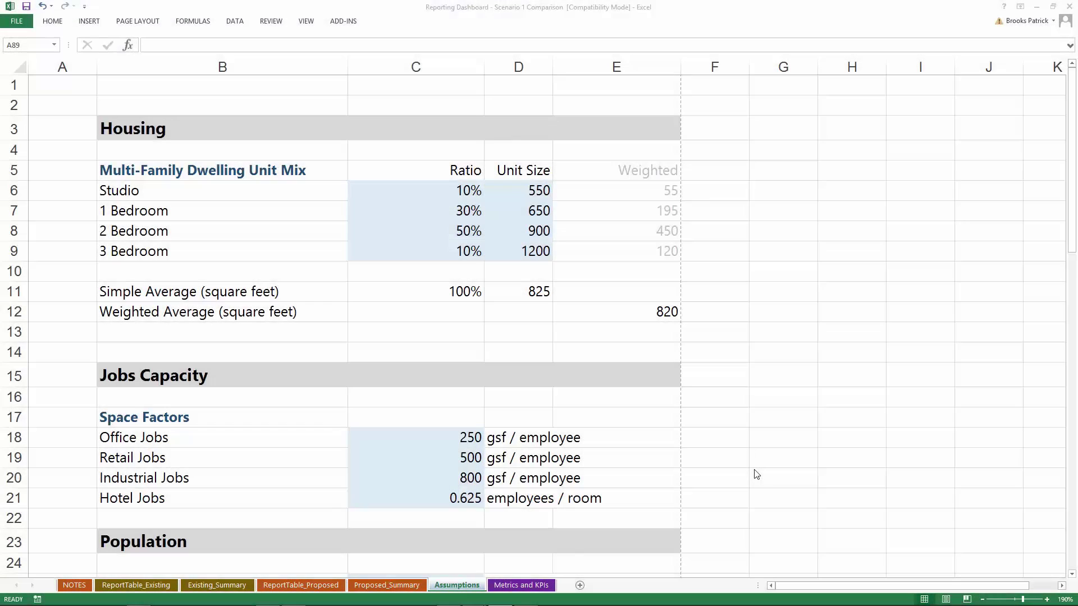
Step: Review the 1 Bedroom unit mix and Office Jobs space factor, then go to Metrics and KPIs
drag(227, 213, 531, 212)
scroll(572, 429, down, 3)
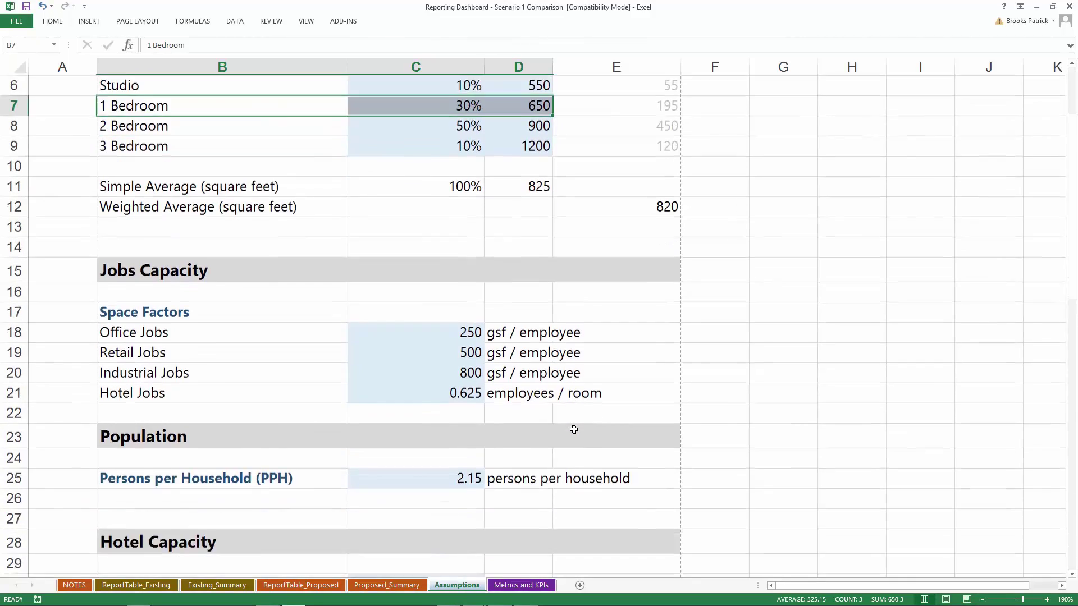
drag(213, 256, 534, 319)
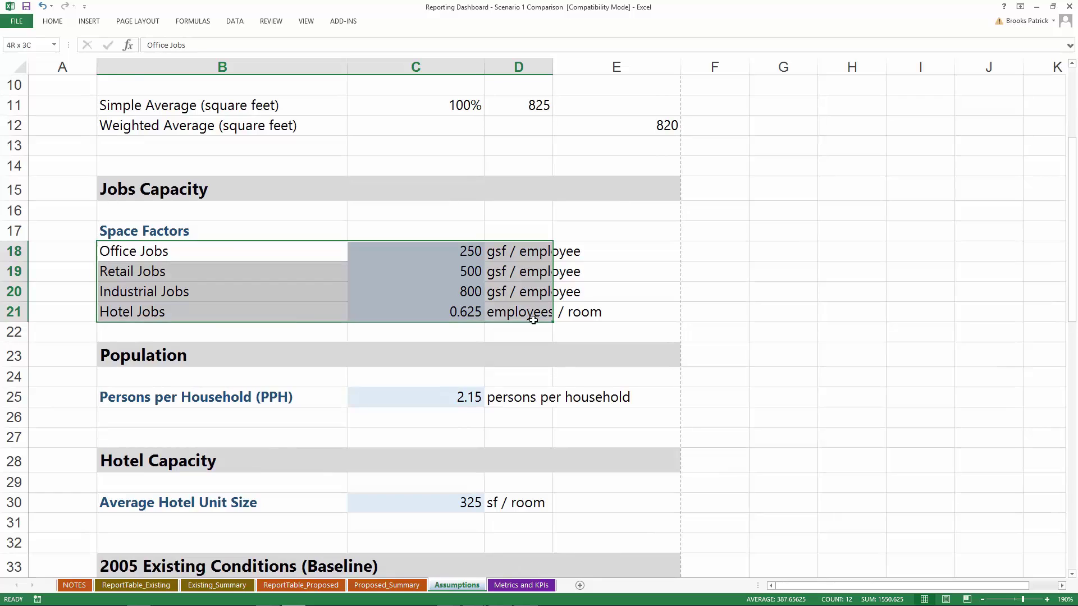
click(857, 361)
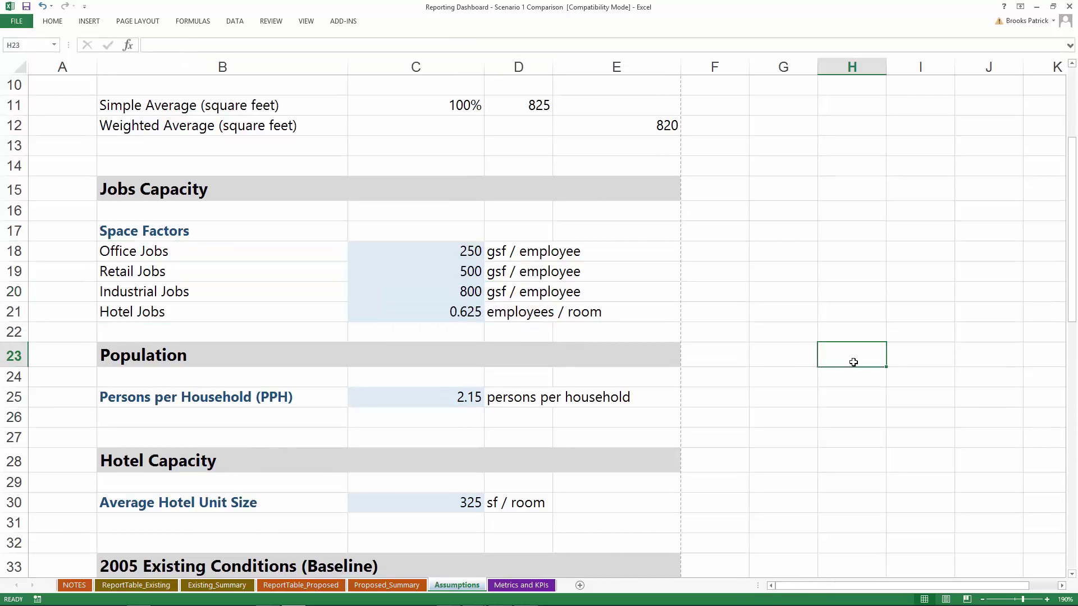
click(537, 585)
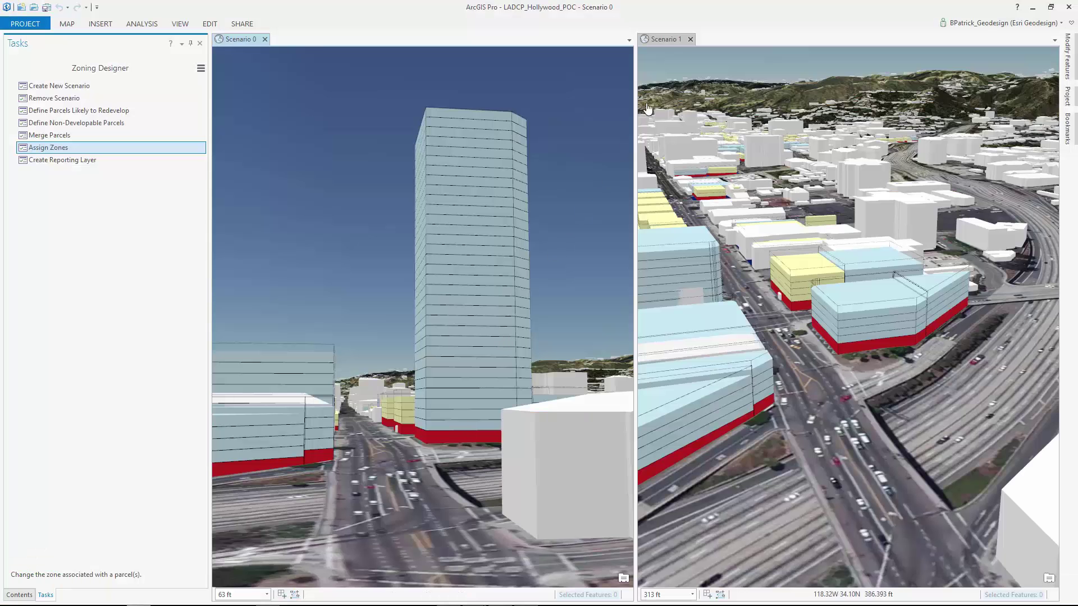
Step: Close the Scenario 1 view and zoom Scenario 0 out to show the surrounding city
click(687, 39)
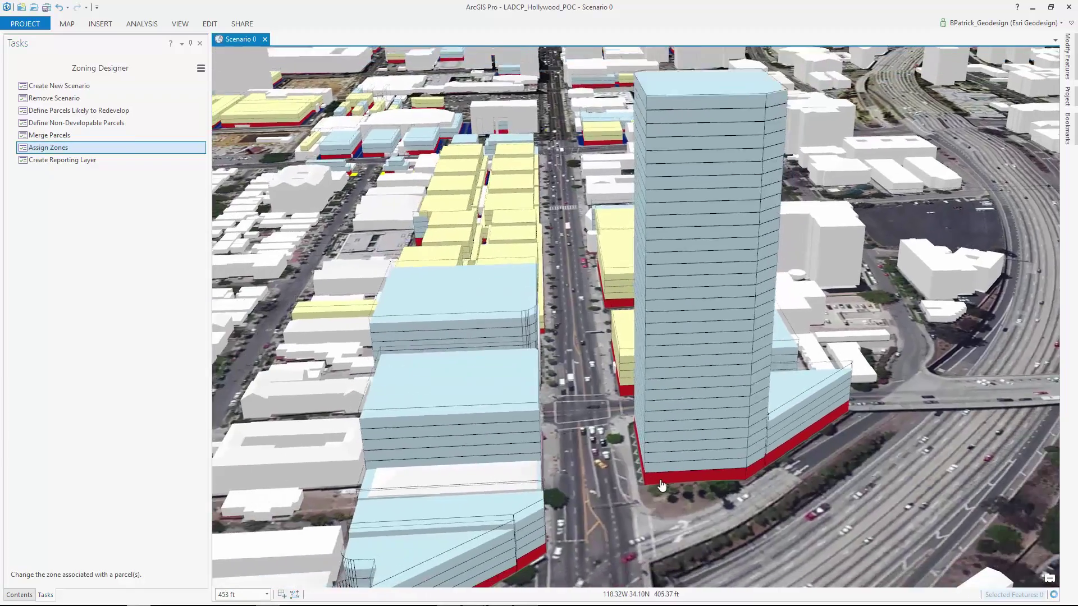
scroll(661, 484, down, 3)
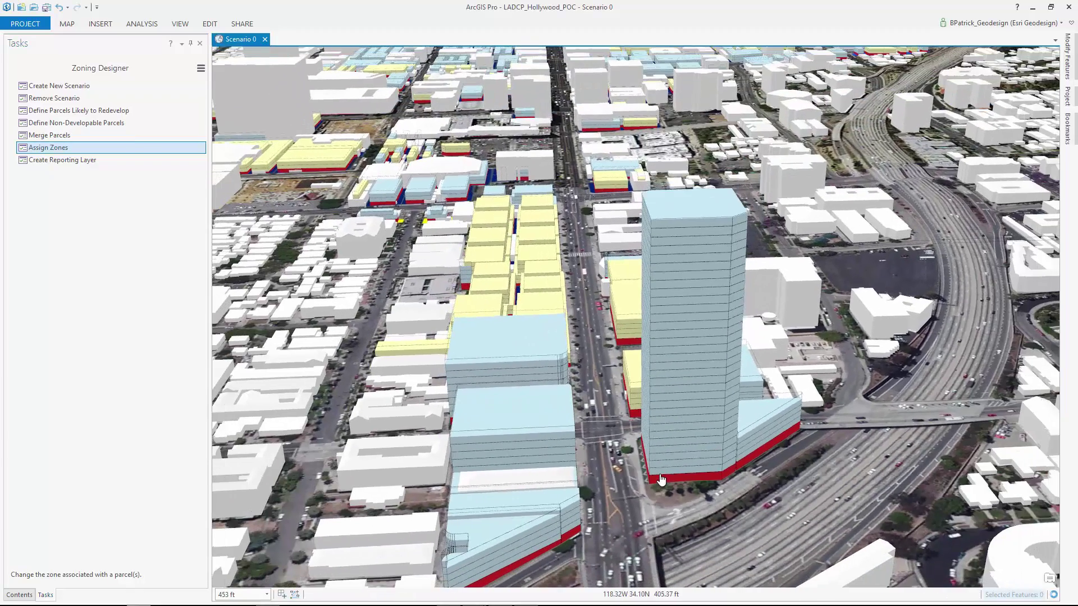
scroll(661, 480, down, 2)
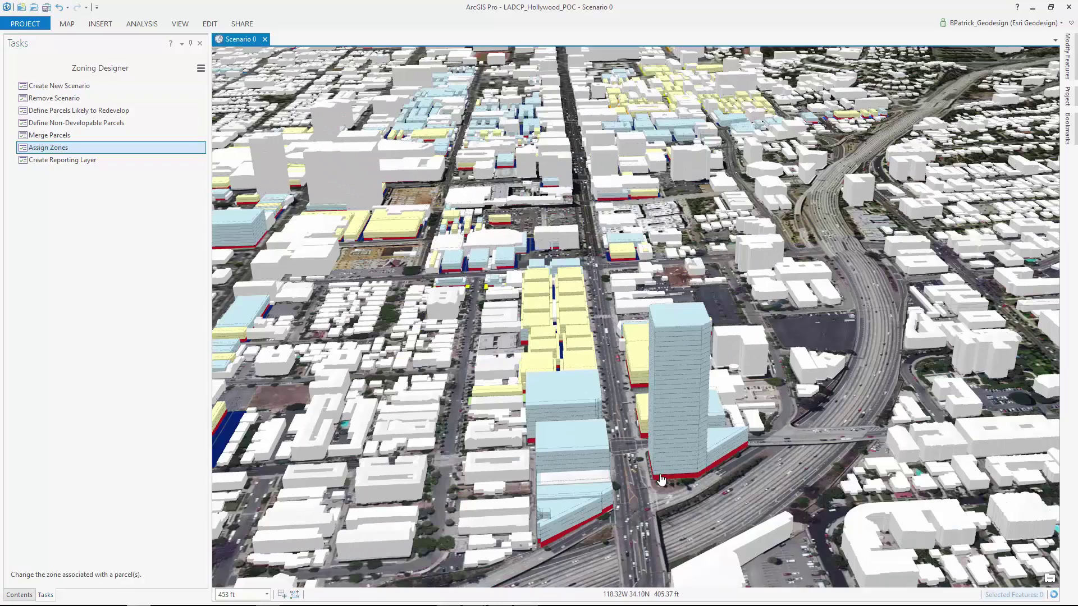
click(180, 23)
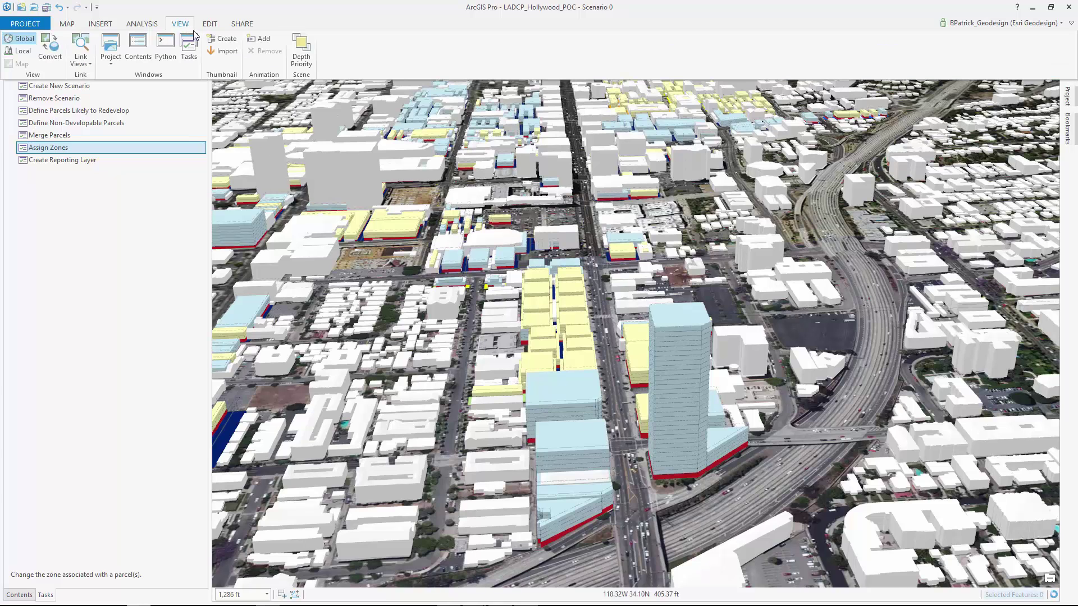
Step: Add an animation to Scenario 0 and import its bookmarks as fly-through keyframes
click(261, 39)
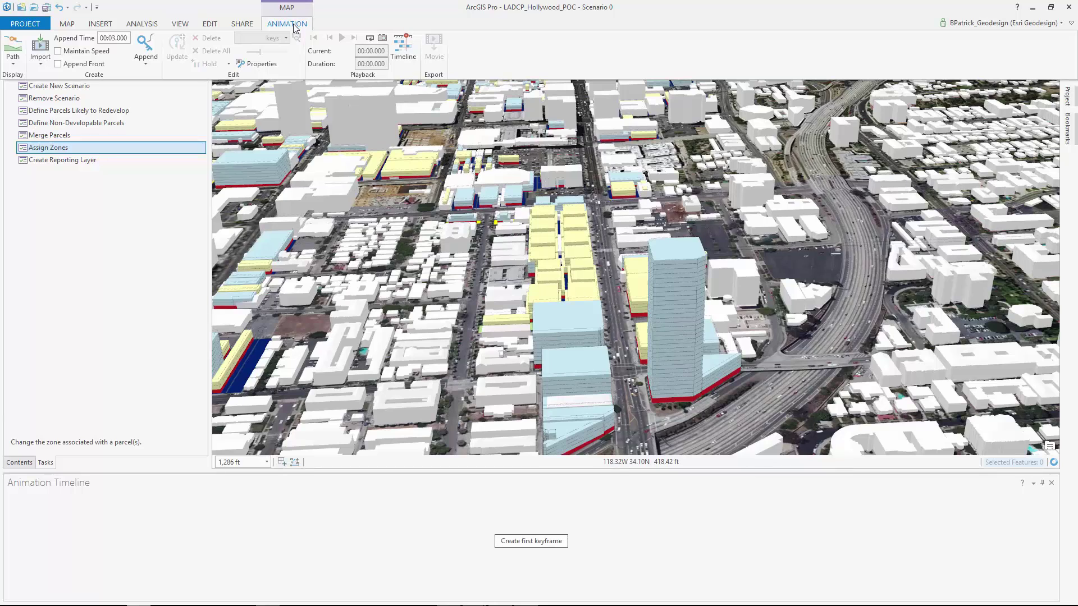
click(1072, 23)
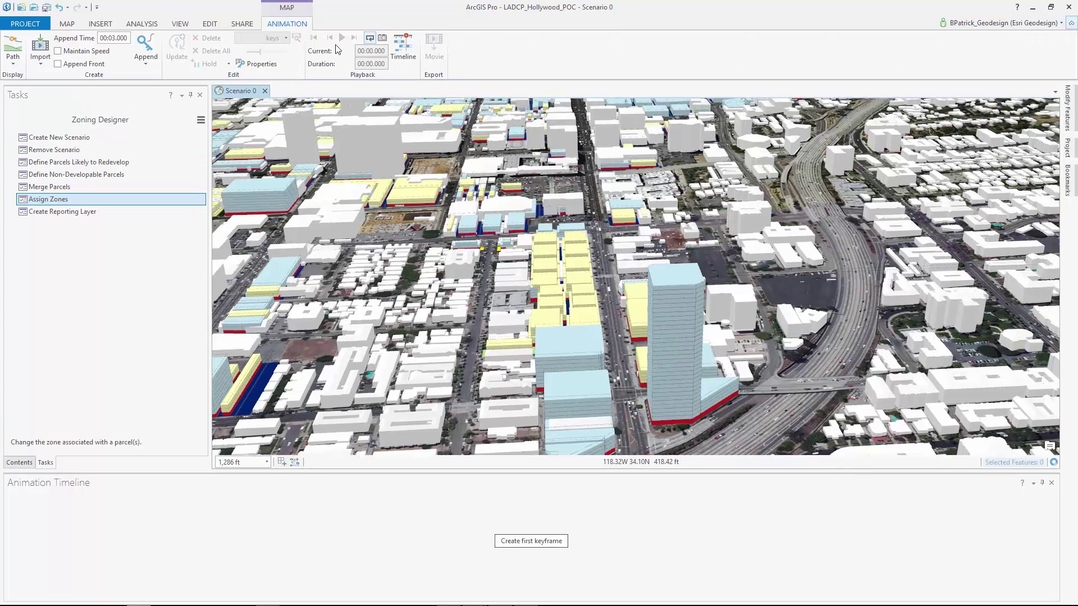
click(36, 64)
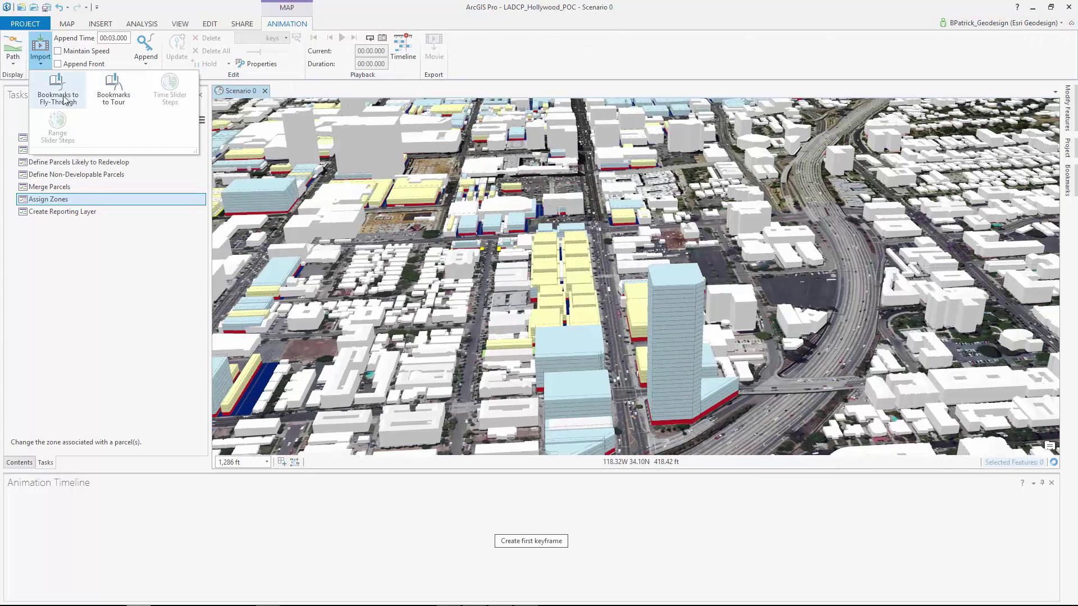
click(57, 93)
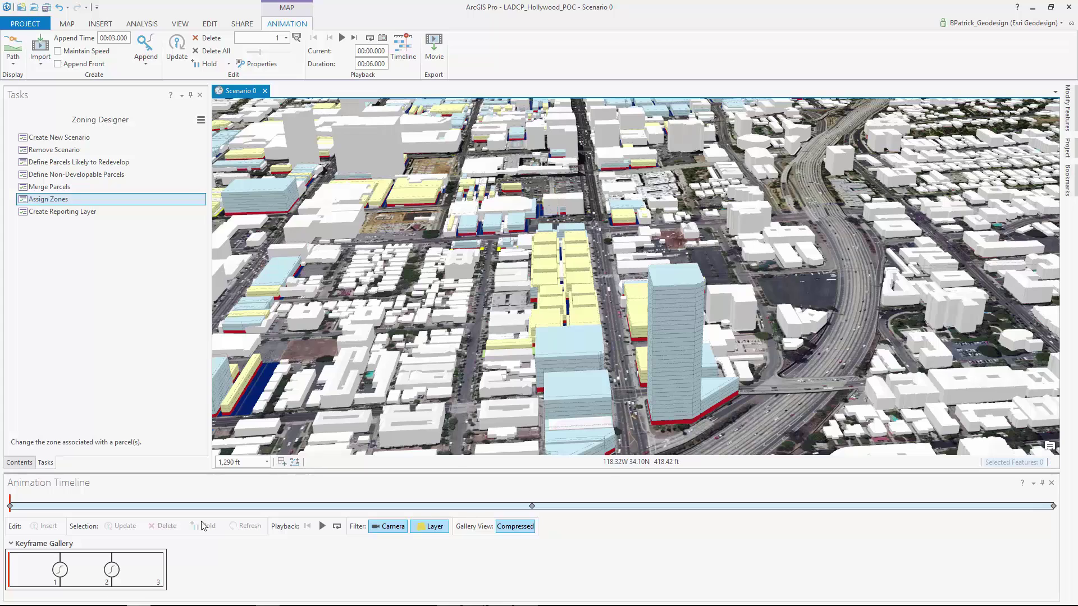
Step: Set keyframes 1 and 2 to 10 seconds each and play the animation
click(286, 38)
click(343, 75)
click(323, 123)
click(343, 93)
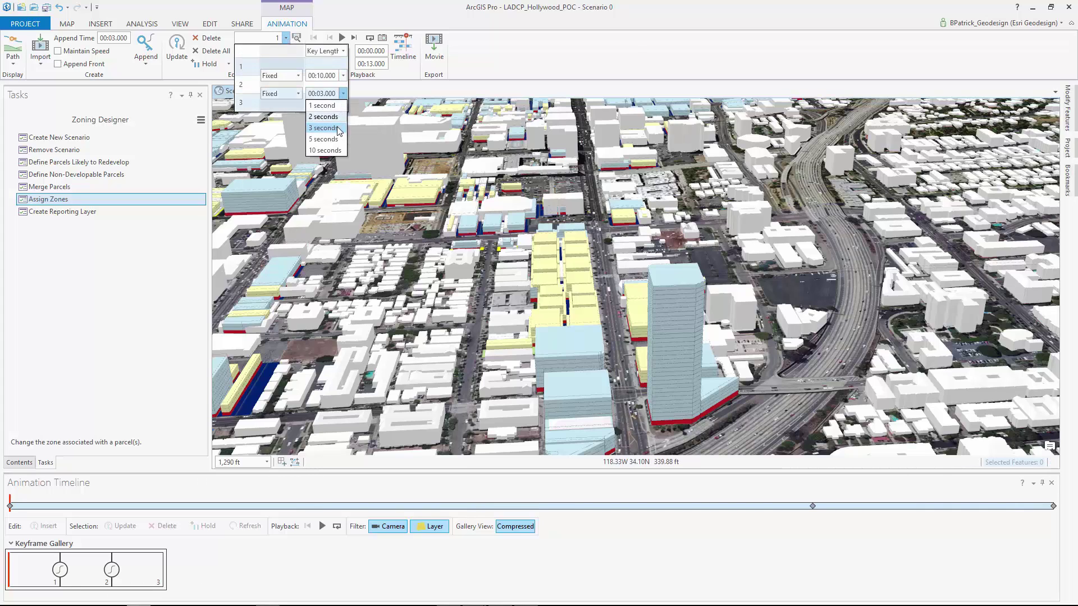
click(335, 147)
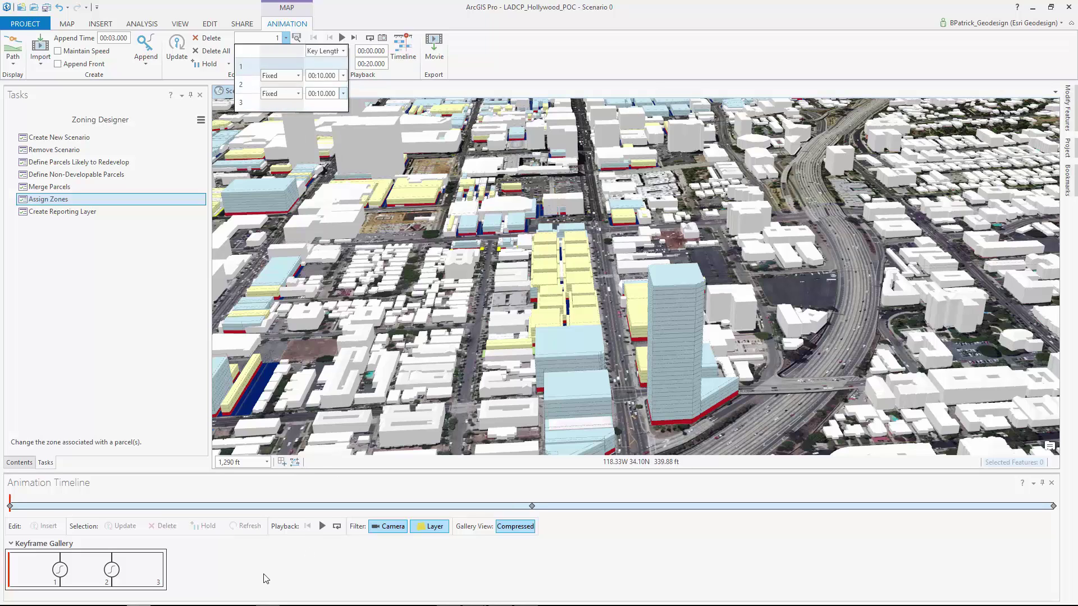
click(343, 38)
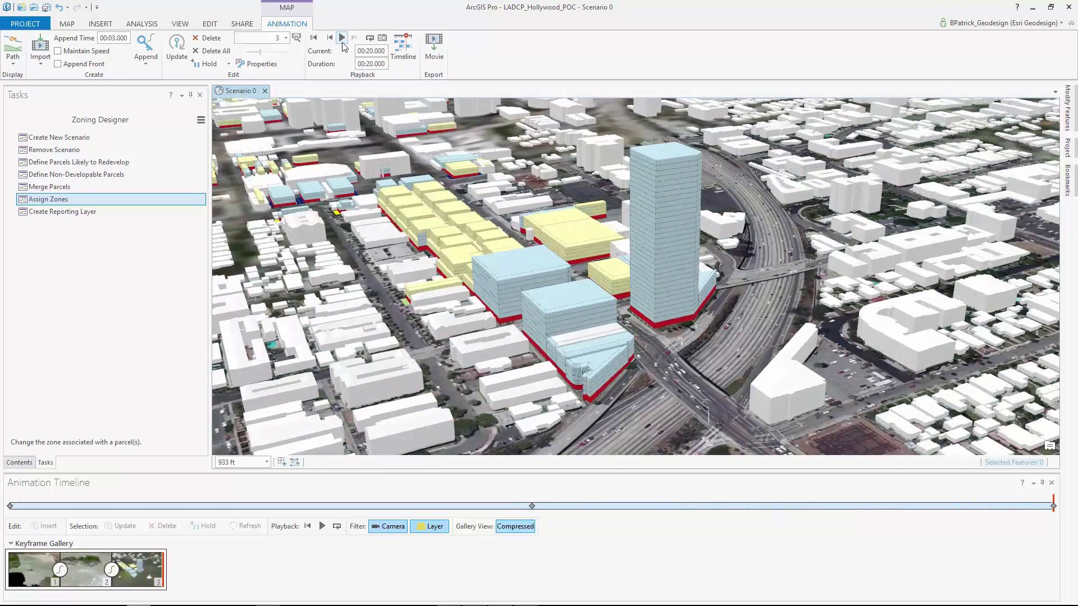
Step: Open the Export Movie pane showing MPEG4, 30 fps, 1280 x 720 export settings
click(434, 48)
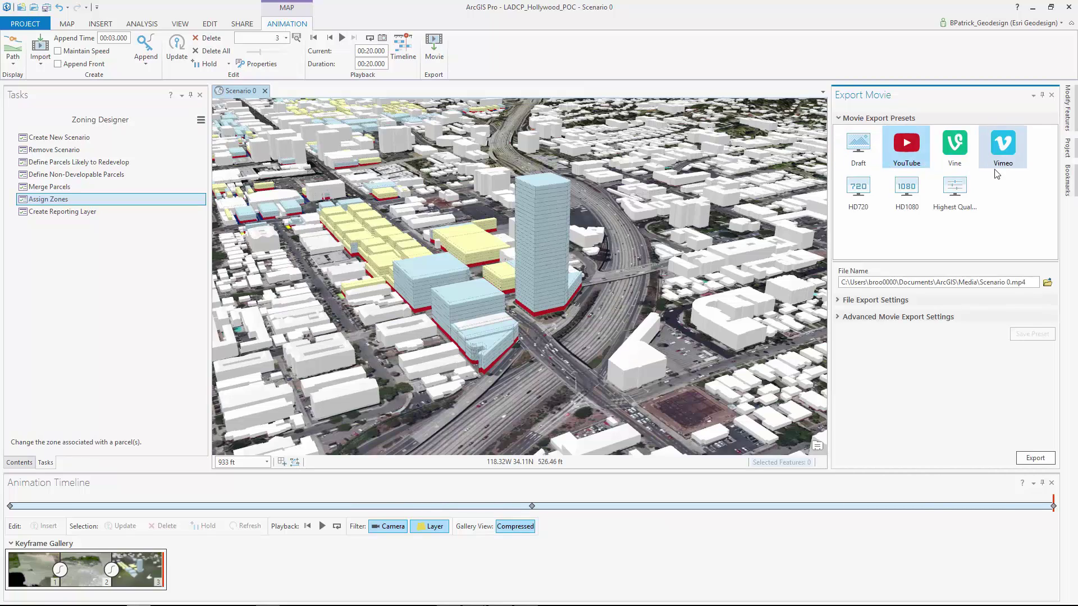
click(875, 300)
click(893, 393)
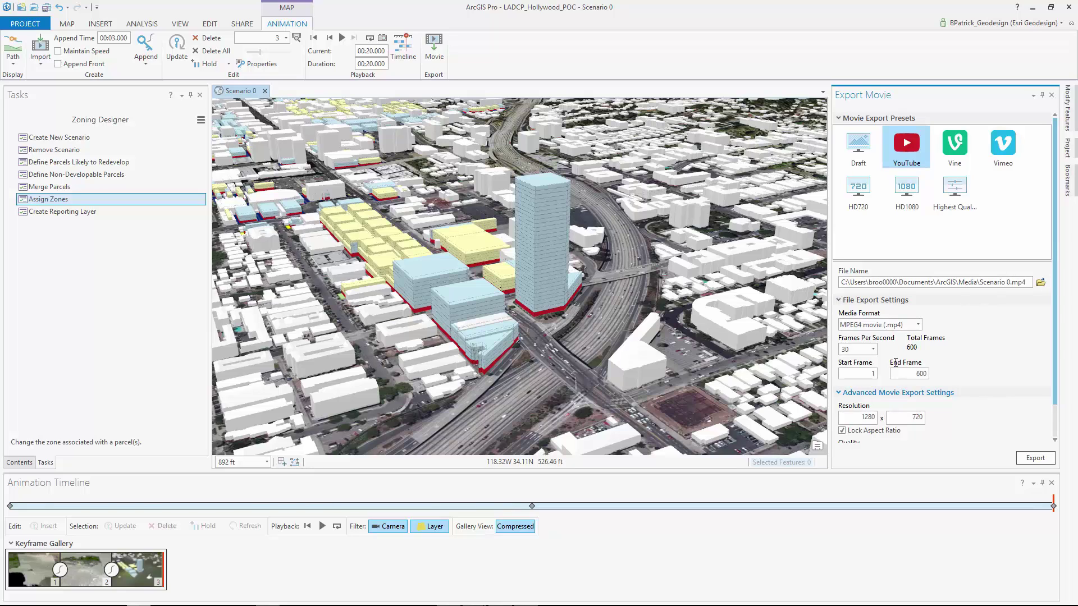
click(243, 24)
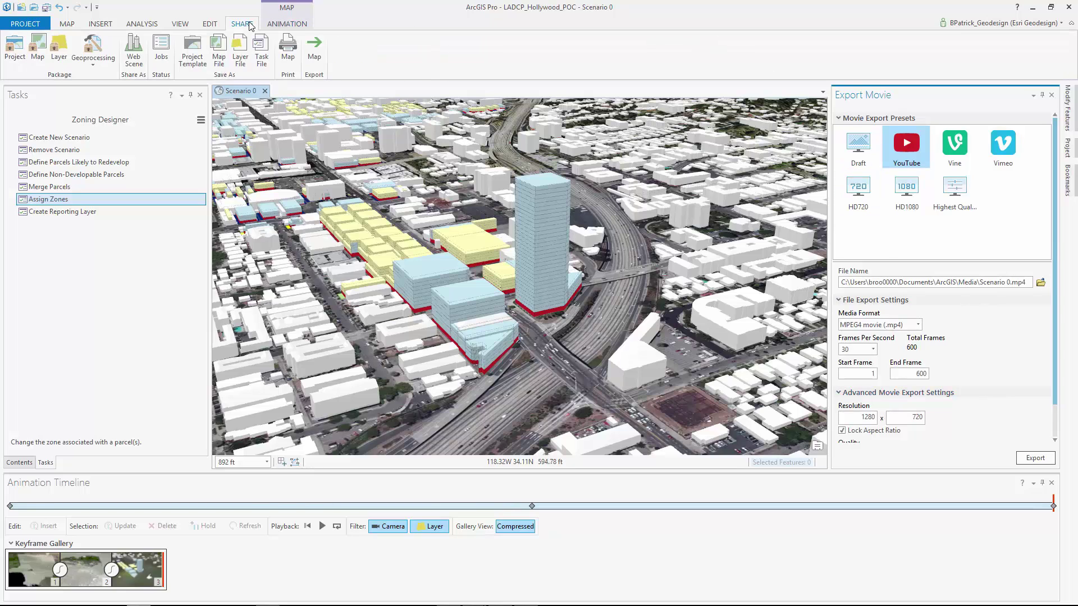
Step: Choose Web Scene on the SHARE tab to begin publishing Scenario 0
click(135, 54)
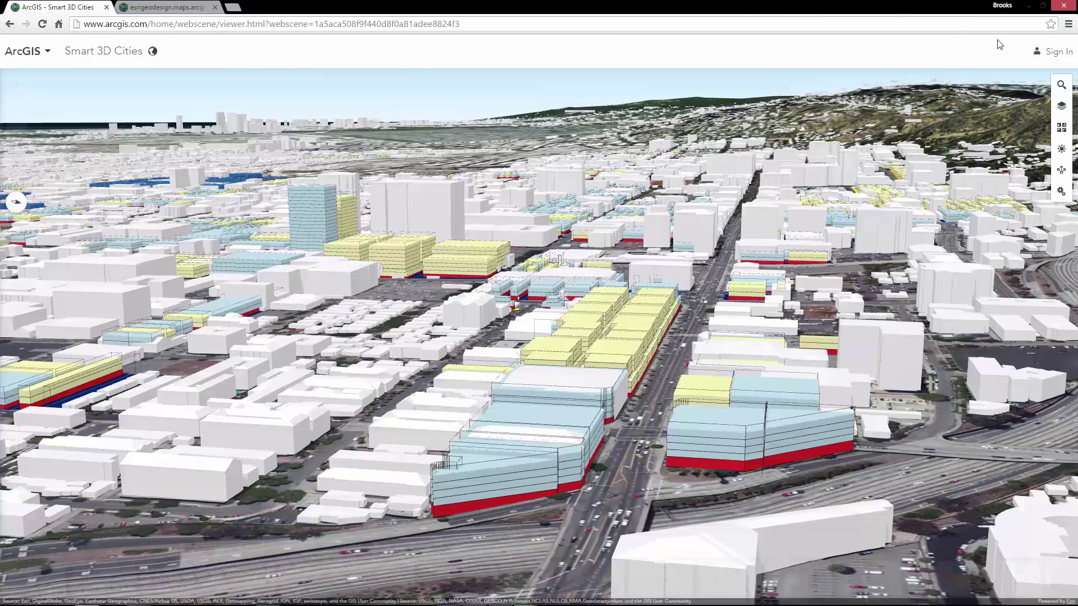
Step: Preview the OpenStreetMap basemap, then switch back to Imagery
click(1063, 127)
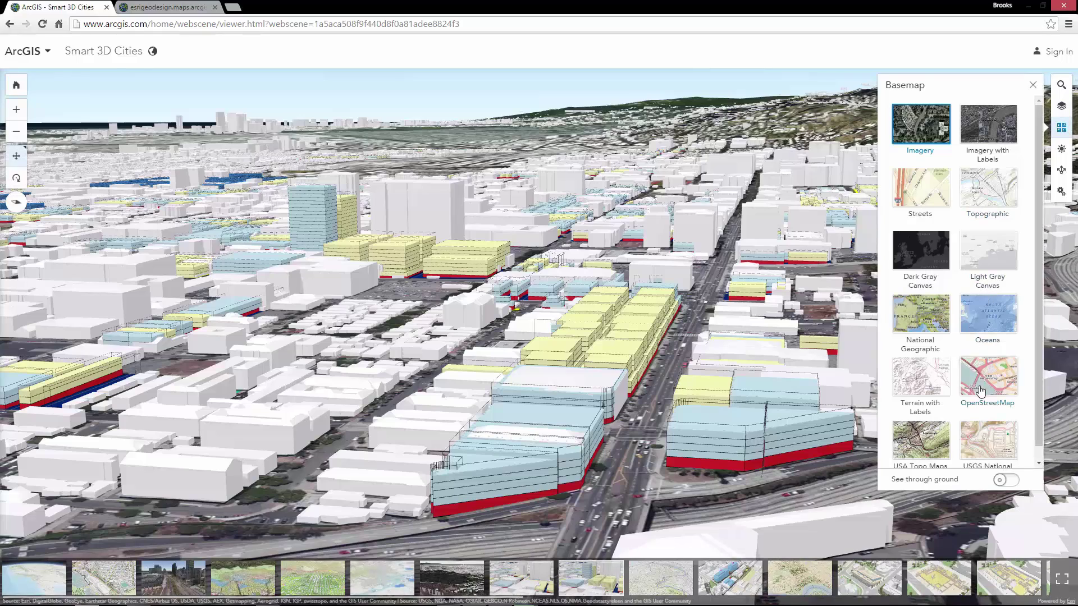
click(984, 359)
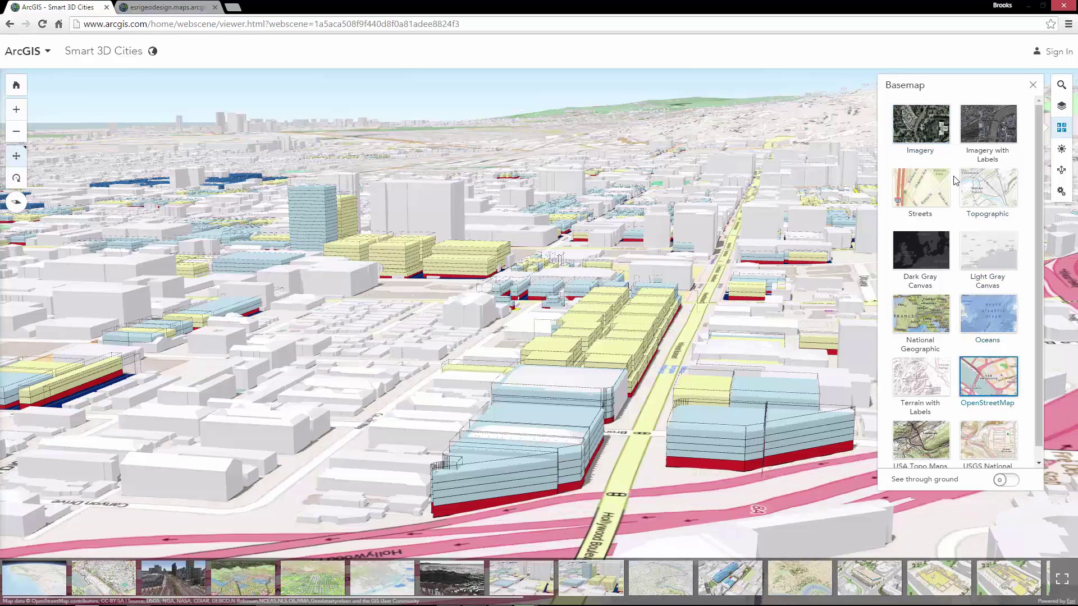
click(934, 135)
click(1062, 127)
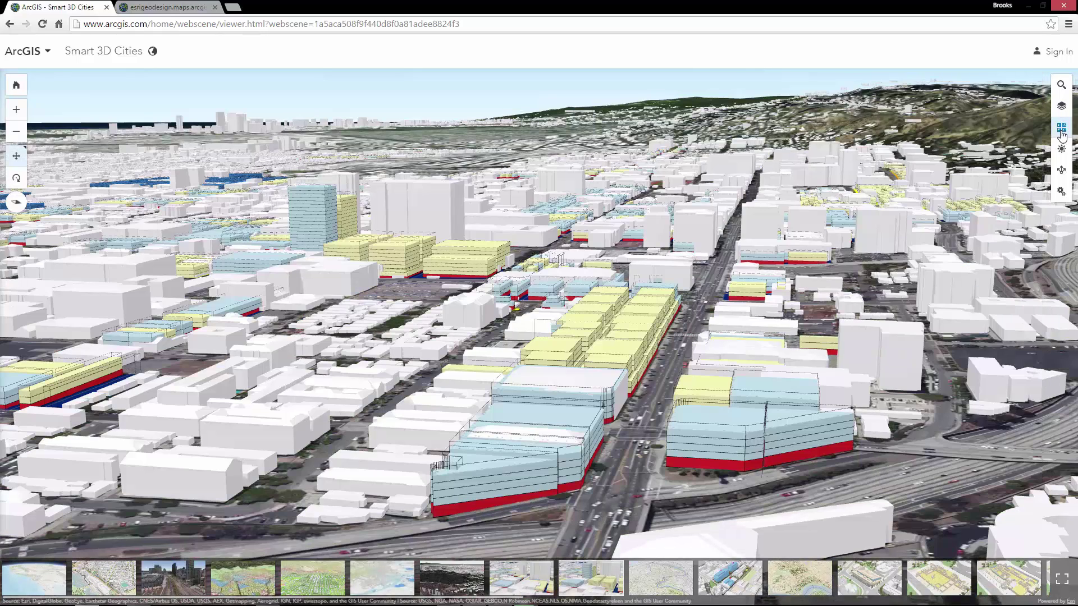
Step: Set the daylight to about 7:15 PM evening and bring up the scene's share link
click(1062, 149)
mouse_move(945, 129)
mouse_down()
mouse_move(980, 132)
mouse_move(930, 134)
mouse_up()
click(1062, 169)
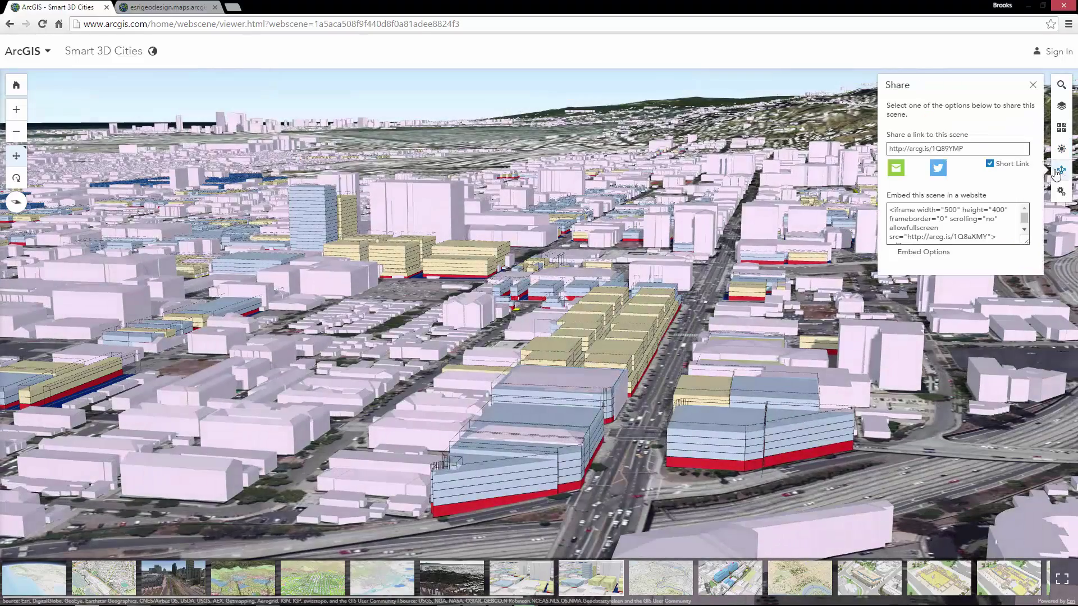